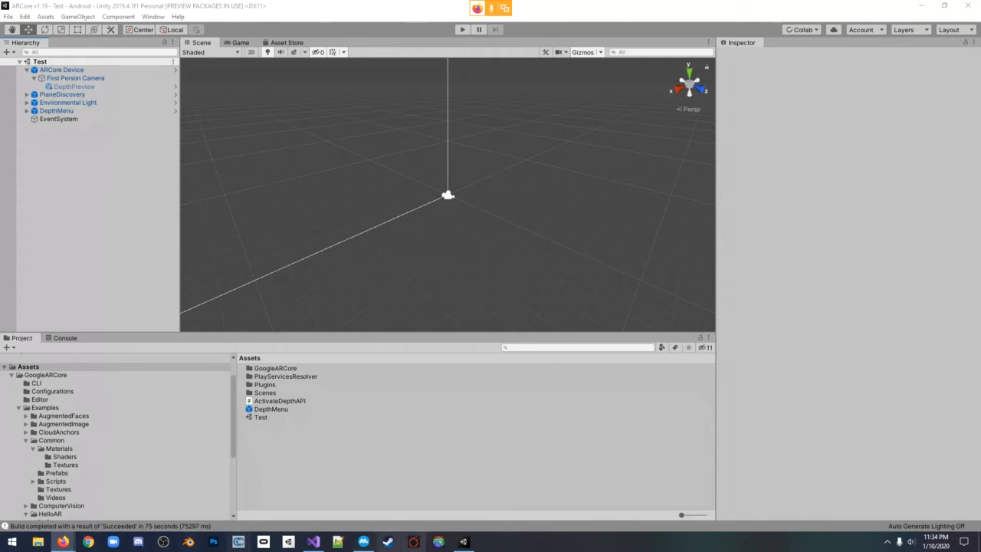
Switch to Firefox and examine the virtual pawn occlusion images in the Depth API for Unity quickstart
mouse_move(63, 542)
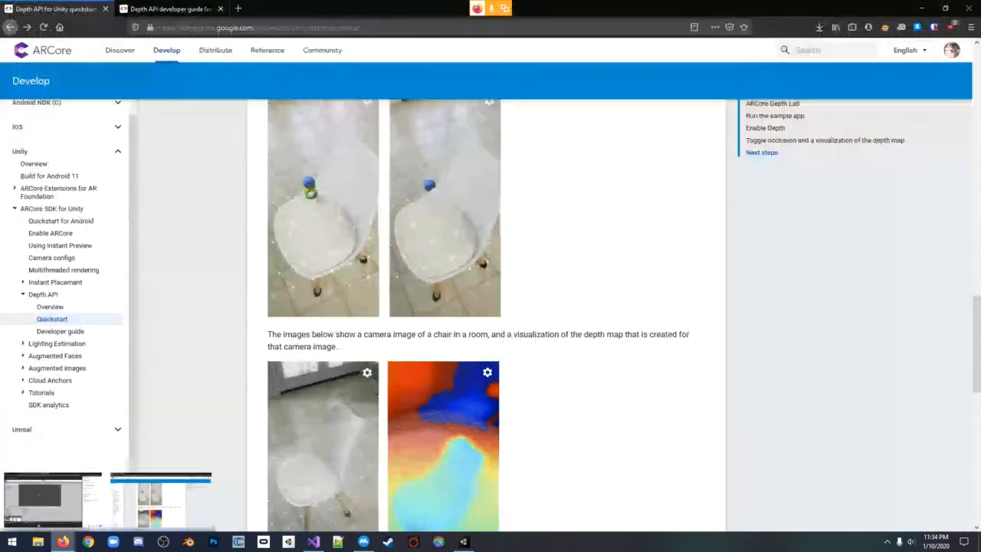
click(161, 498)
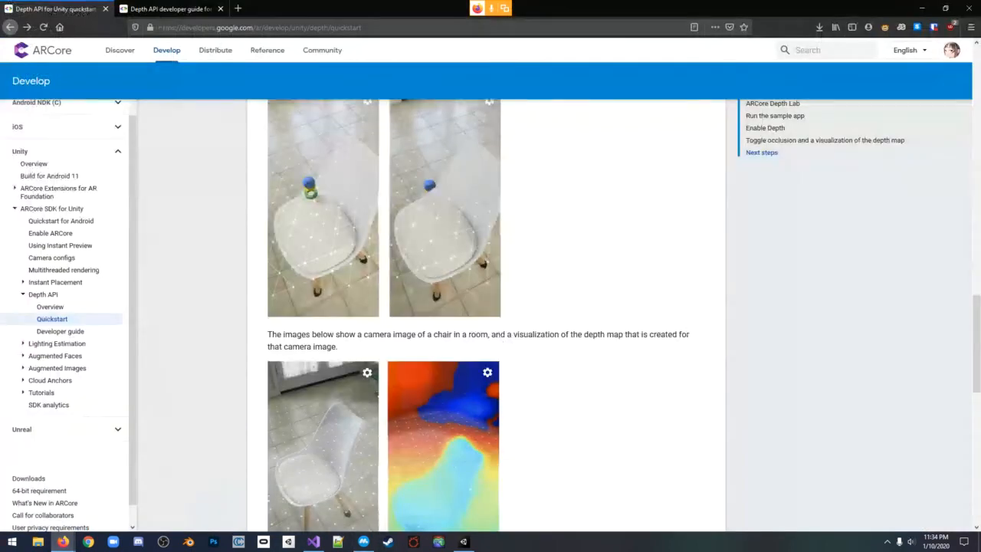
scroll(490, 306, down, 2)
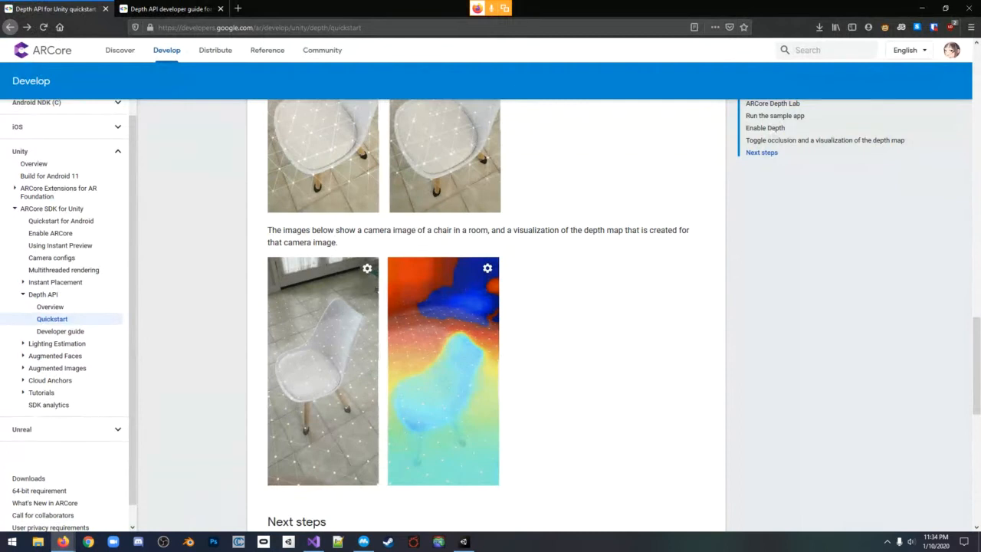
scroll(490, 307, up, 4)
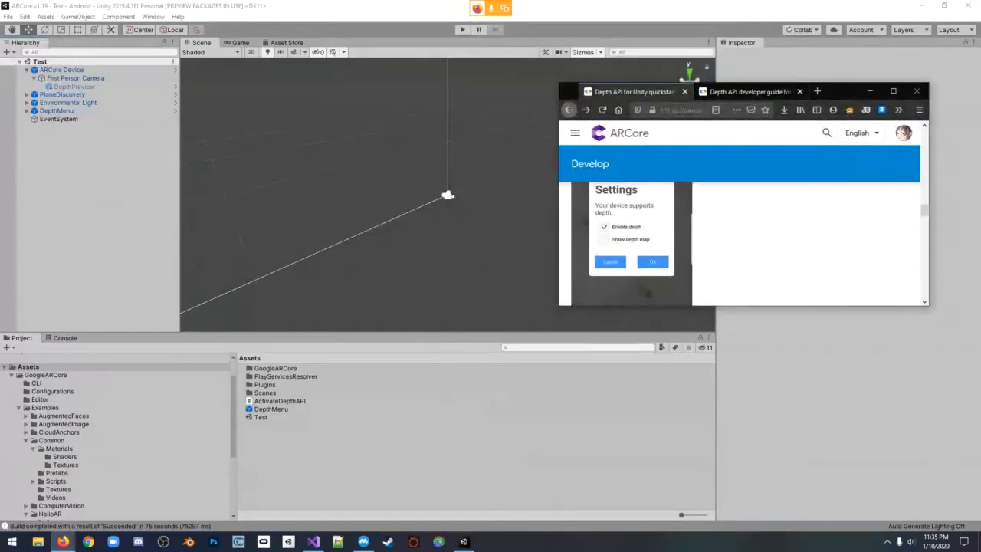
click(893, 90)
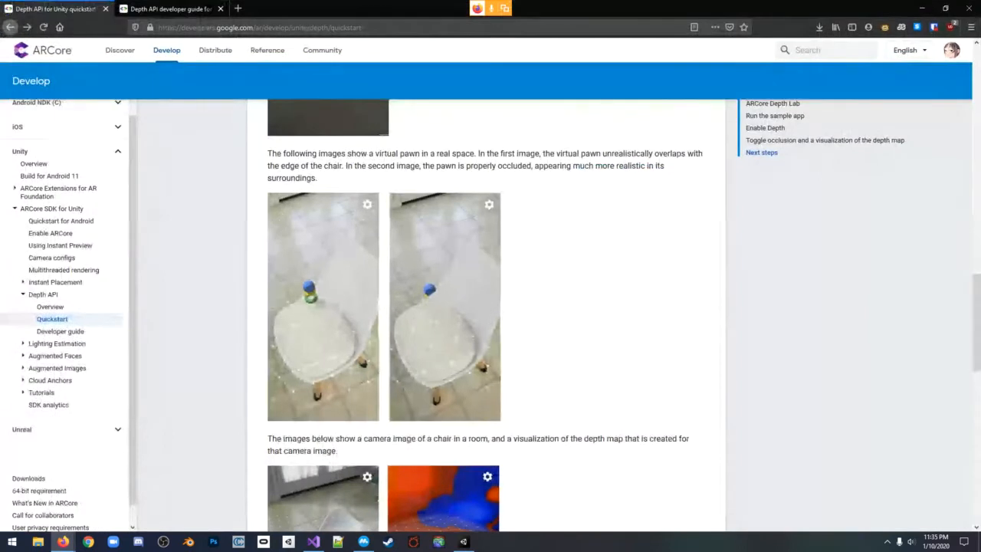
scroll(491, 314, down, 3)
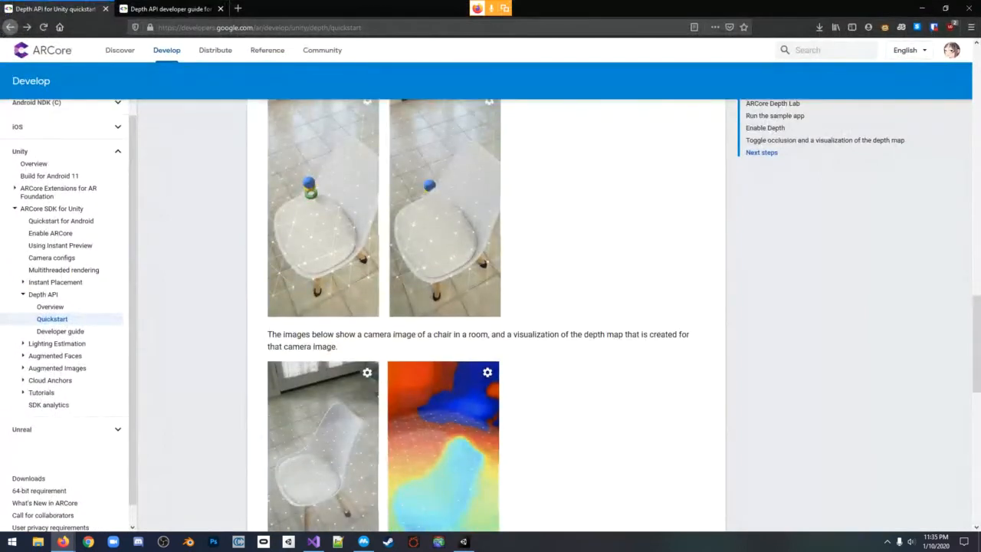
scroll(490, 315, up, 2)
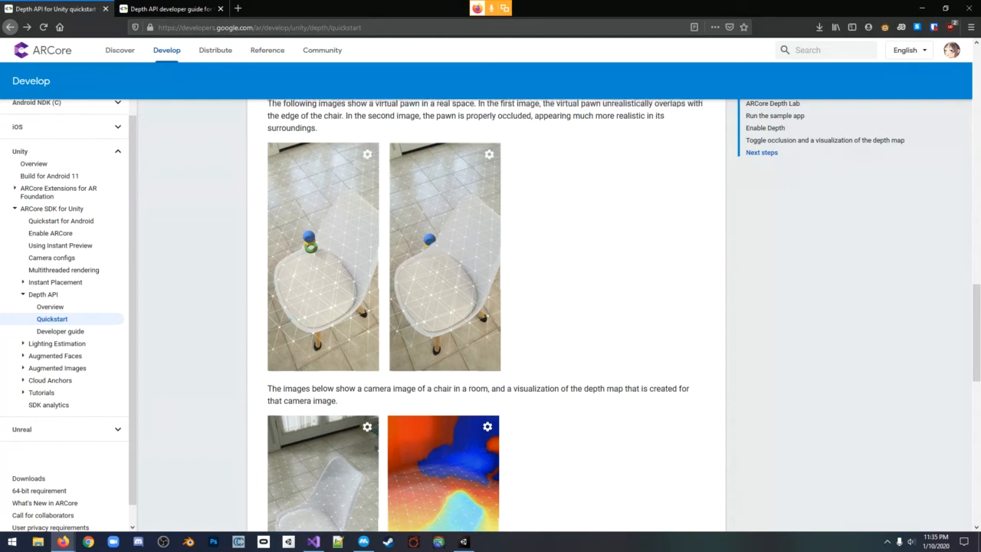
scroll(490, 314, up, 1)
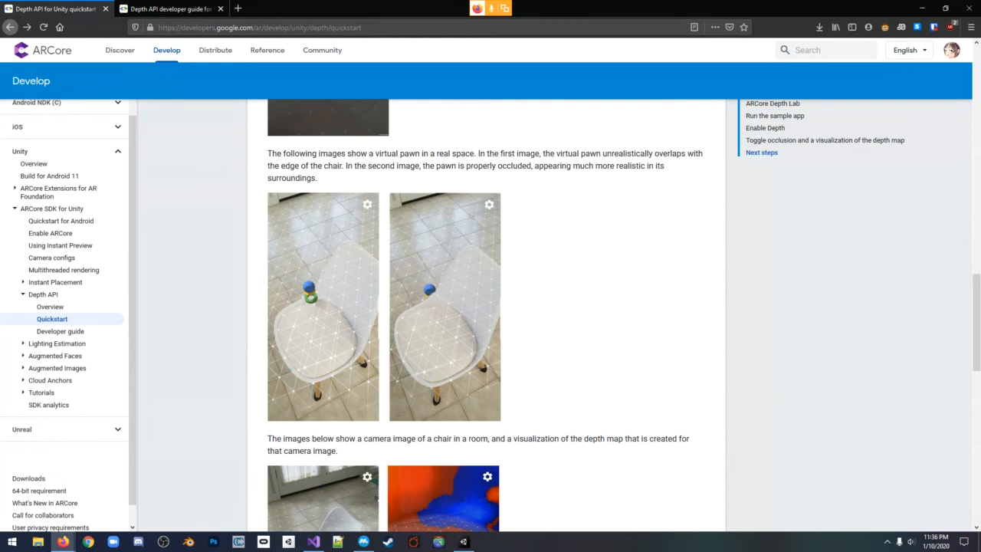
scroll(485, 330, down, 1)
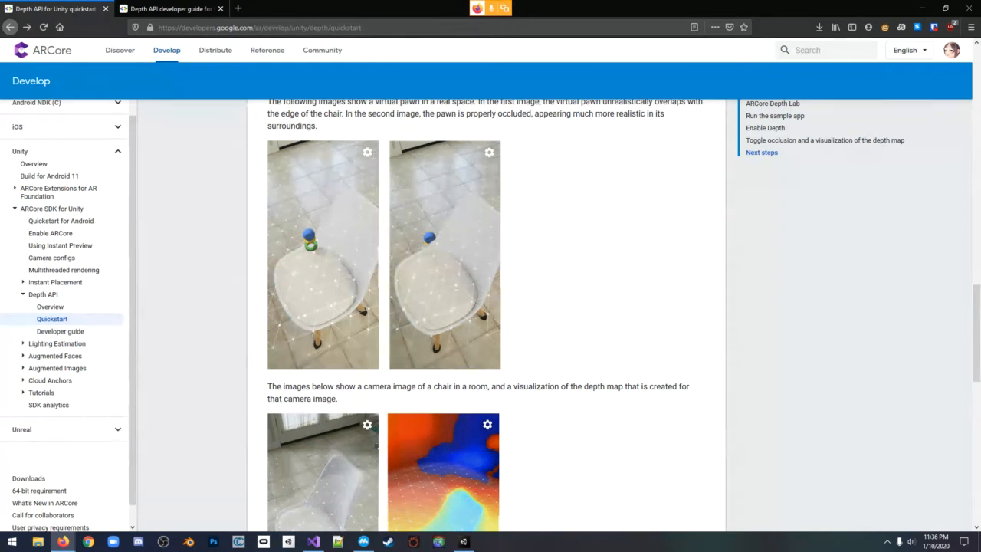
scroll(376, 443, down, 3)
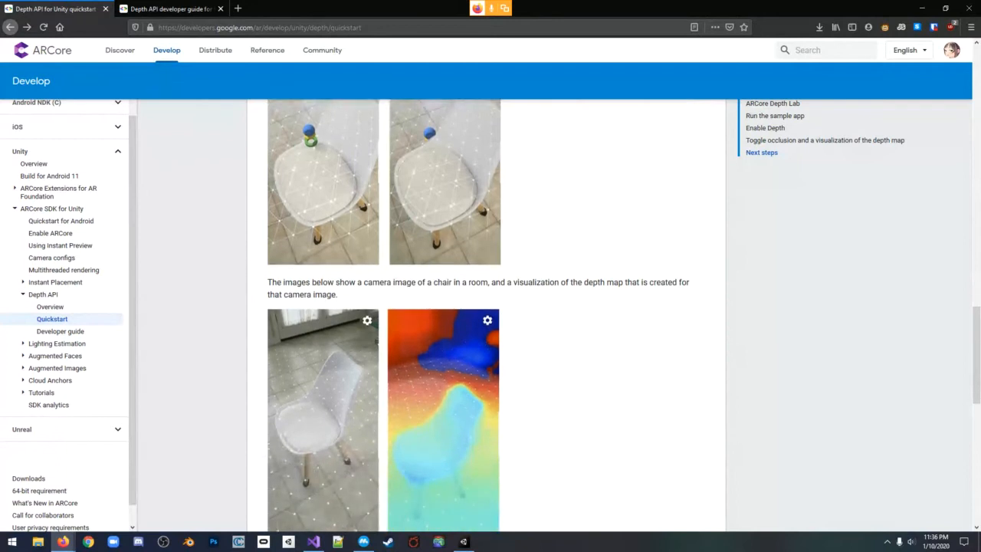
scroll(490, 315, up, 3)
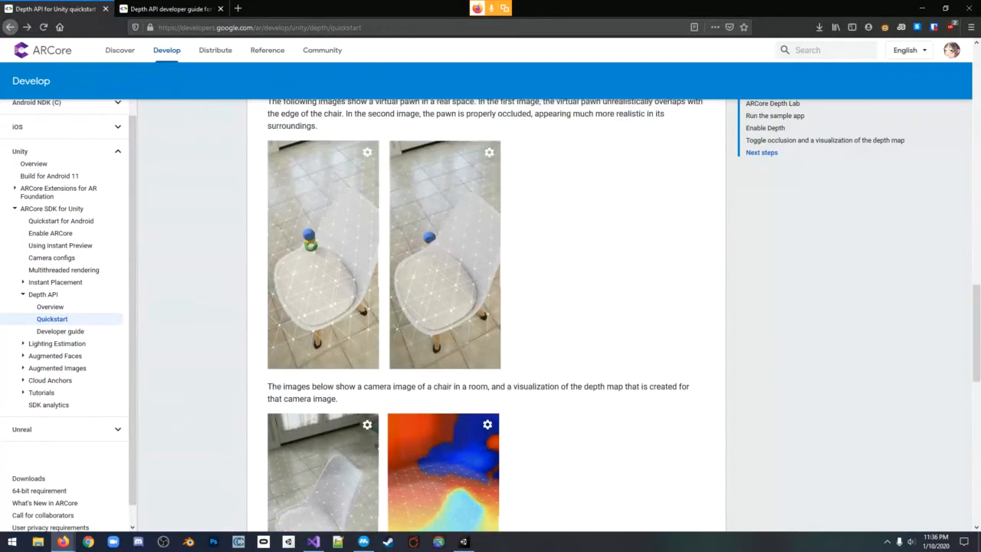
Examine the quickstart's chair camera image beside its depth map visualization, down to the Next steps section
scroll(490, 314, down, 5)
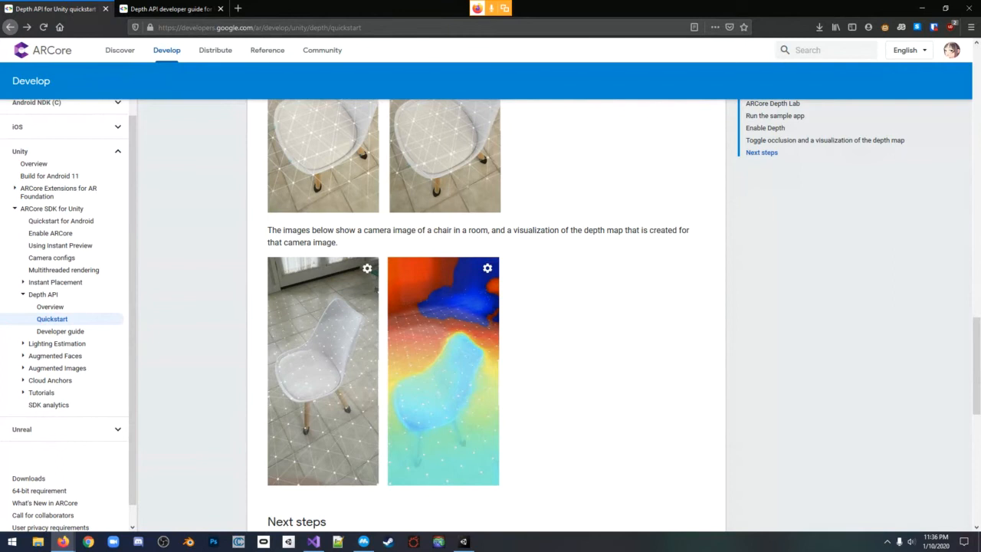
scroll(490, 314, down, 3)
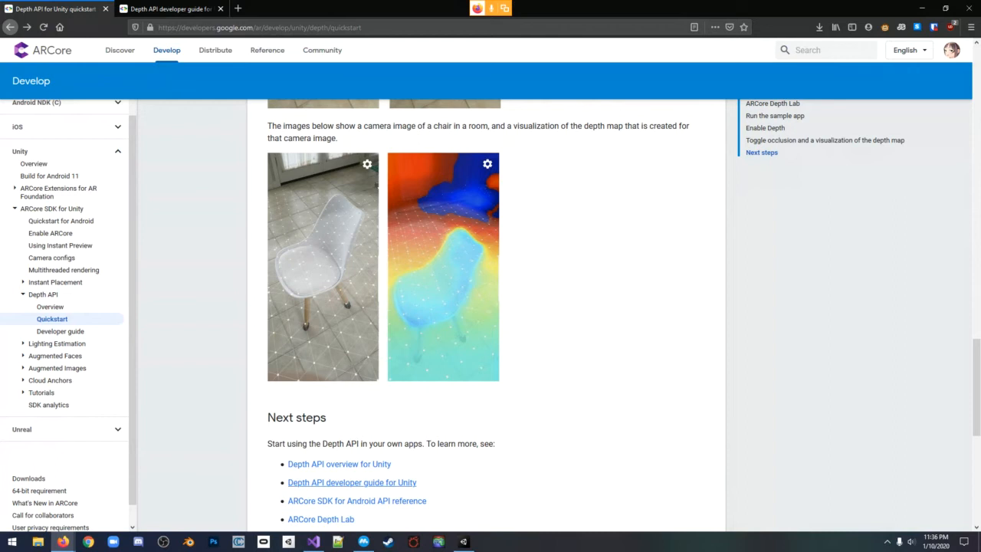
scroll(352, 483, up, 3)
scroll(353, 483, down, 3)
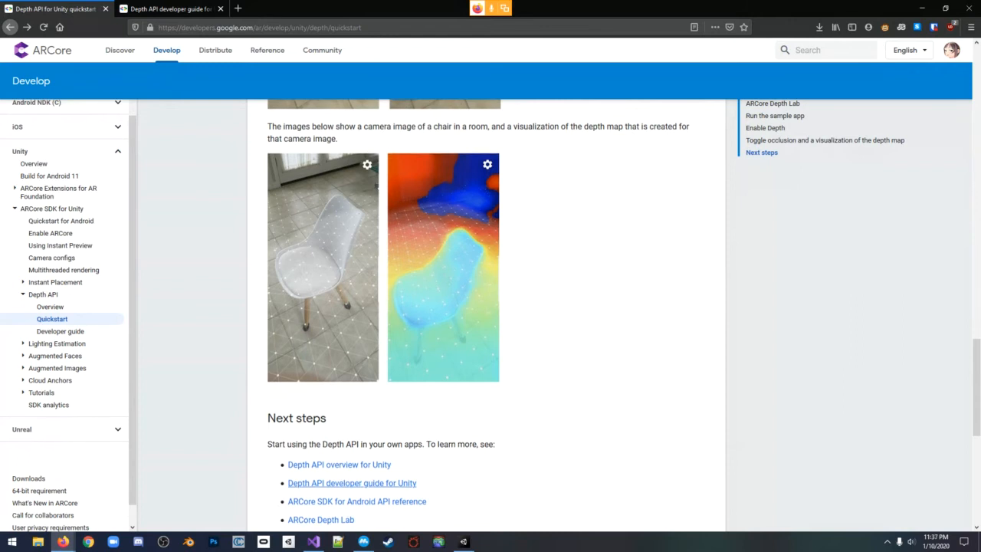
scroll(486, 314, up, 3)
scroll(486, 315, down, 3)
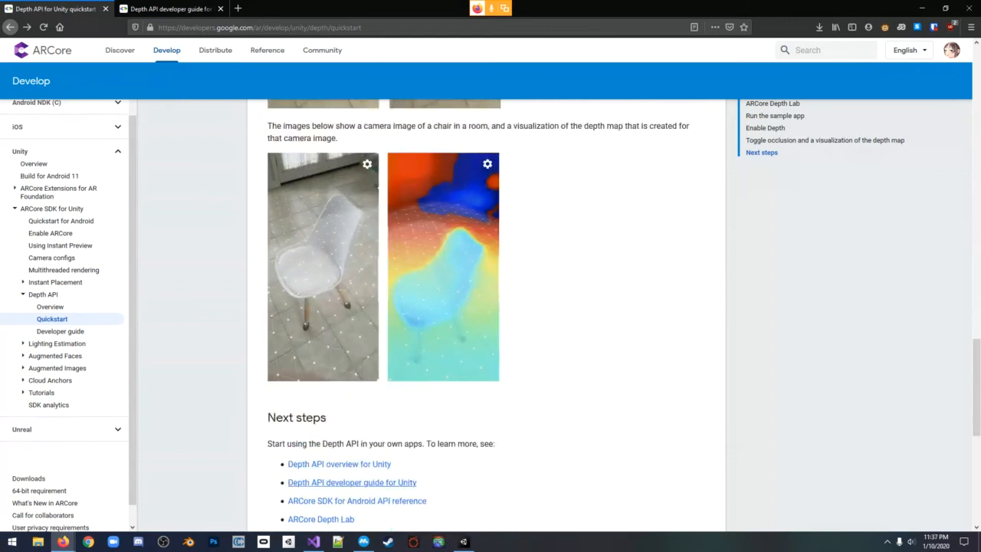
scroll(486, 315, up, 3)
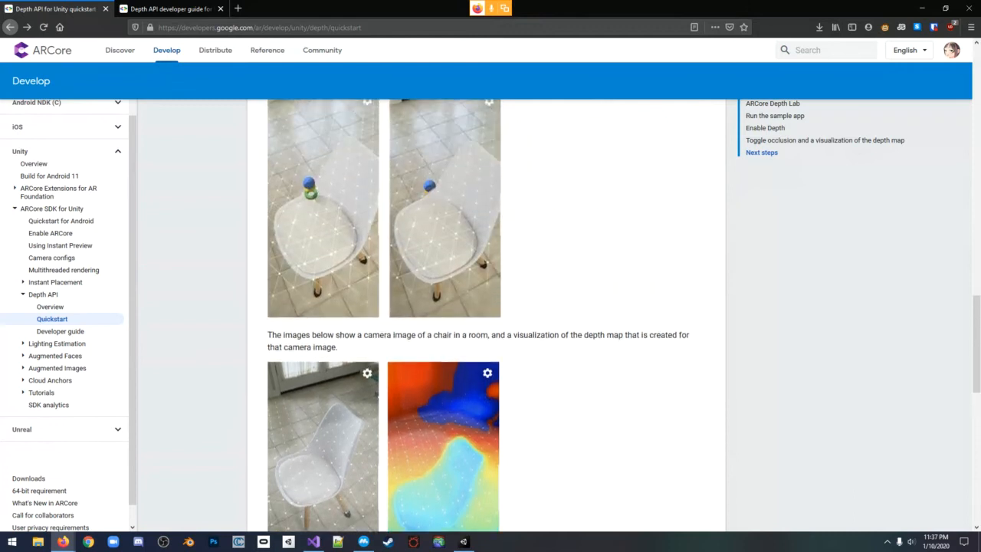
scroll(486, 315, down, 2)
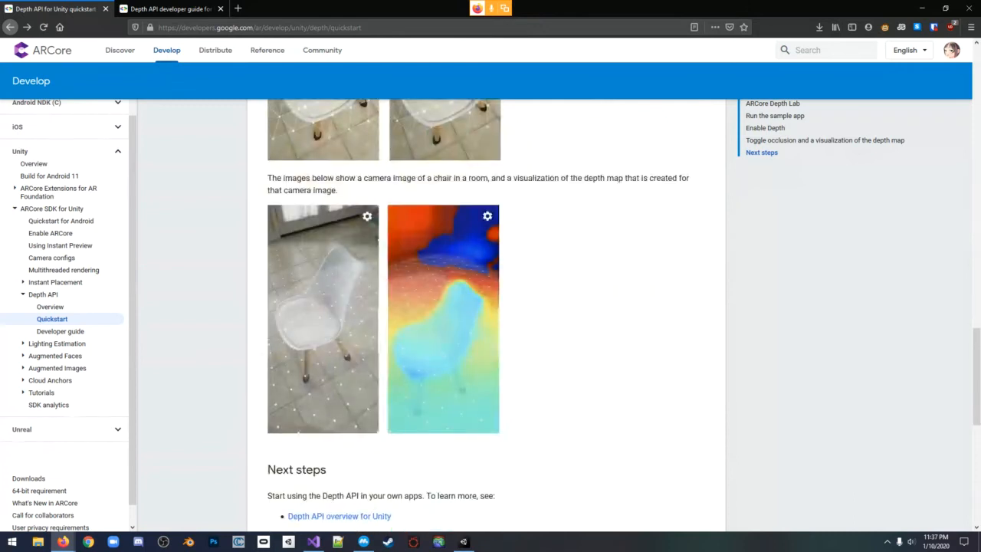
scroll(485, 314, up, 2)
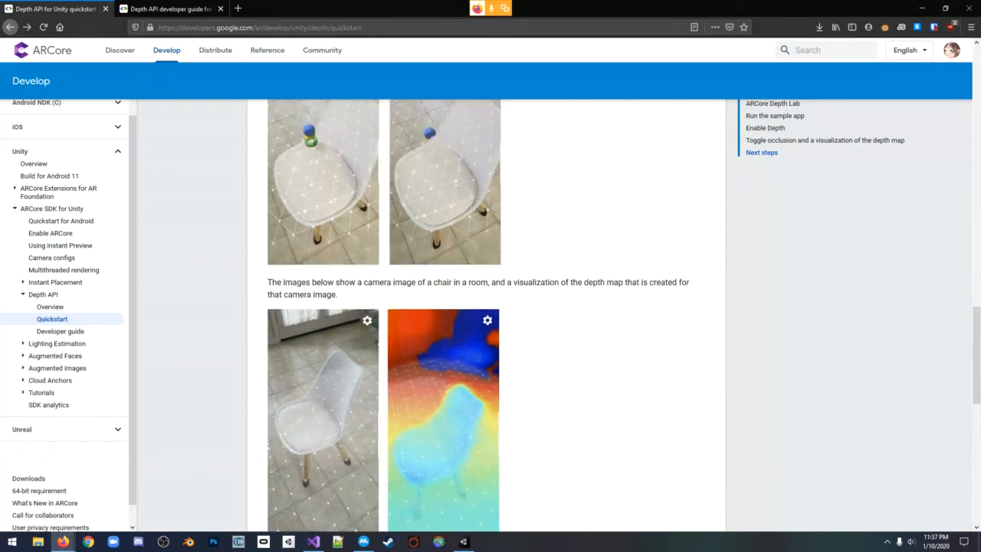
Review the quickstart section on toggling occlusion and the depth map, including its Settings dialog image and the pawn images
scroll(486, 315, up, 6)
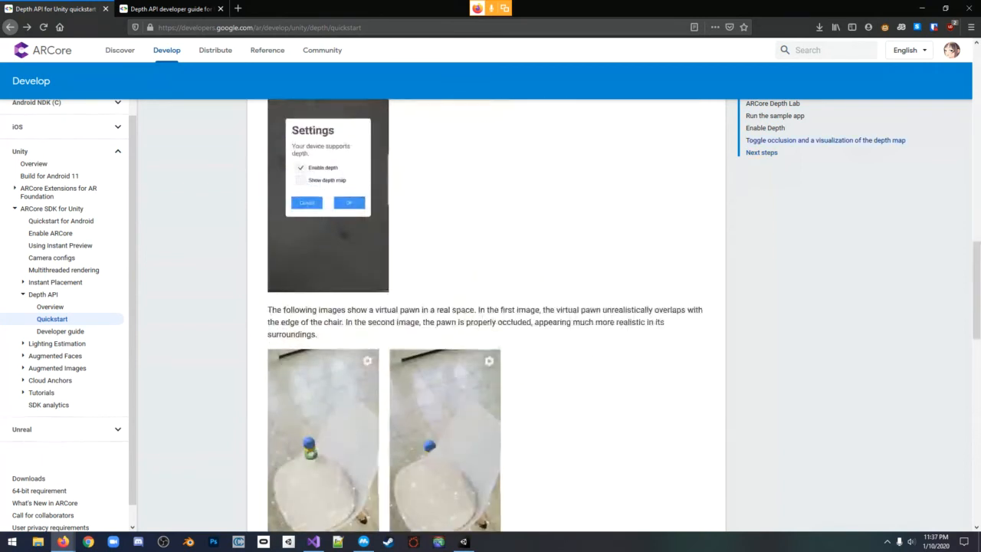
scroll(485, 315, down, 6)
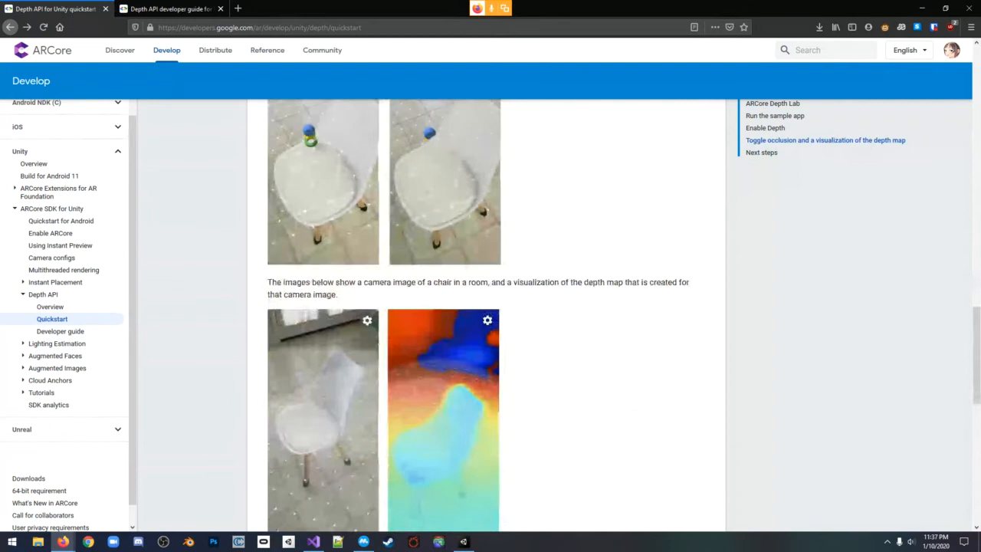
scroll(486, 314, down, 1)
scroll(486, 314, up, 12)
scroll(486, 314, down, 6)
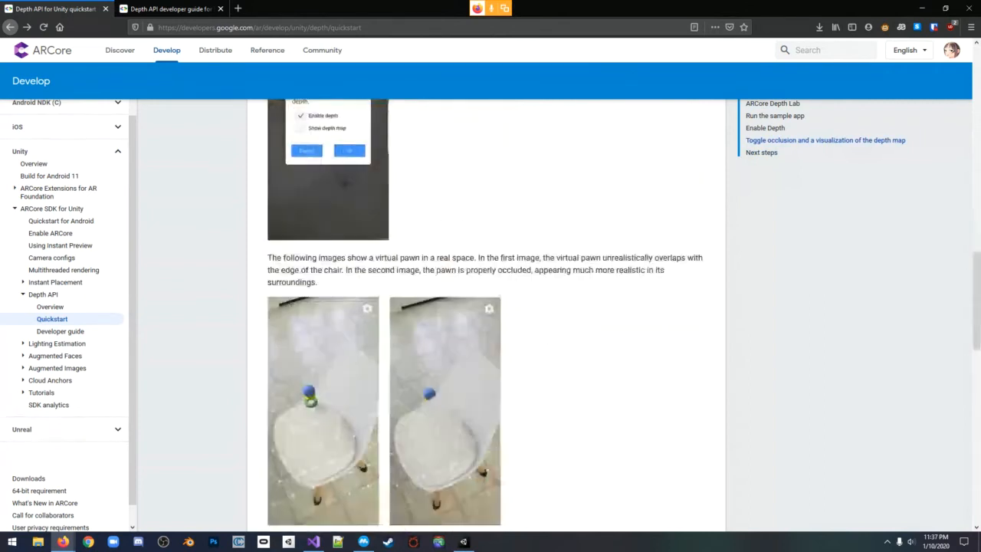
scroll(486, 314, down, 5)
scroll(486, 315, up, 5)
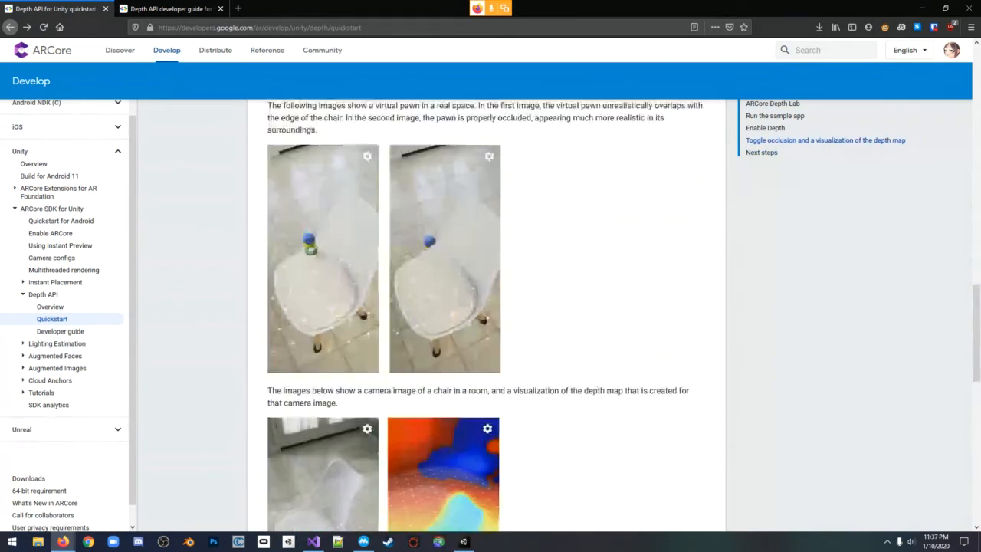
scroll(486, 315, down, 1)
scroll(486, 314, up, 5)
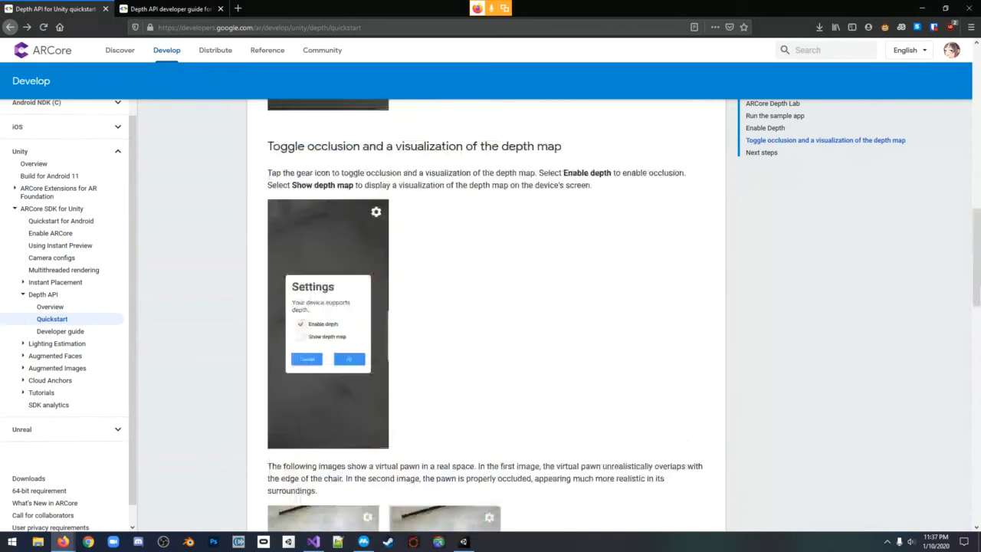
Switch to Unity and open the HelloAR scene from the GoogleARCore HelloAR example's Scenes folder
key(alt+Tab)
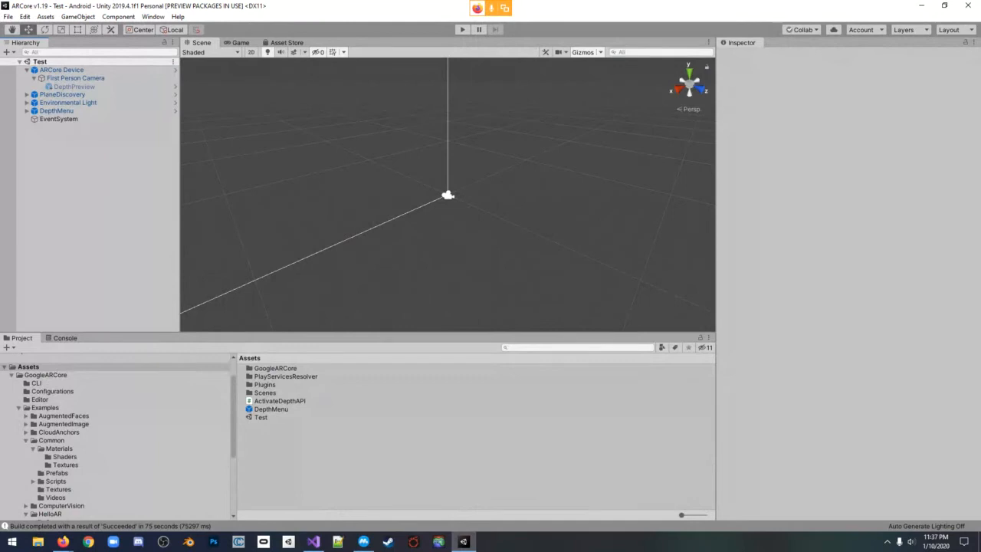
scroll(115, 437, down, 5)
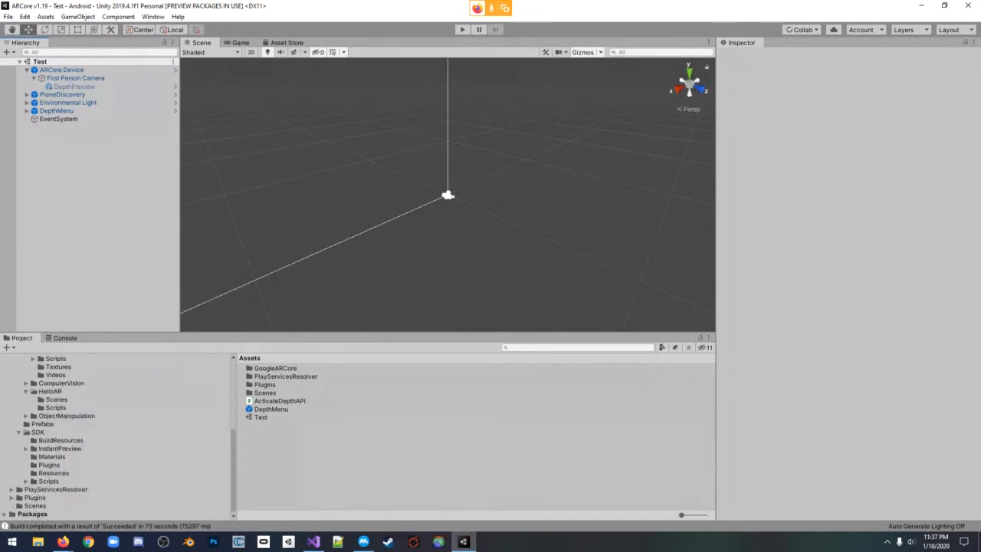
click(50, 392)
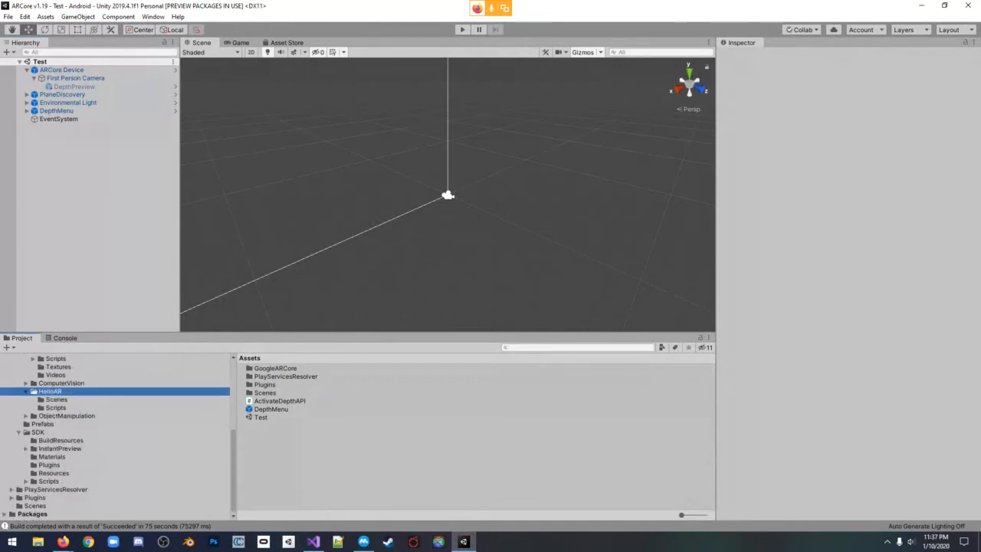
double_click(264, 368)
click(265, 368)
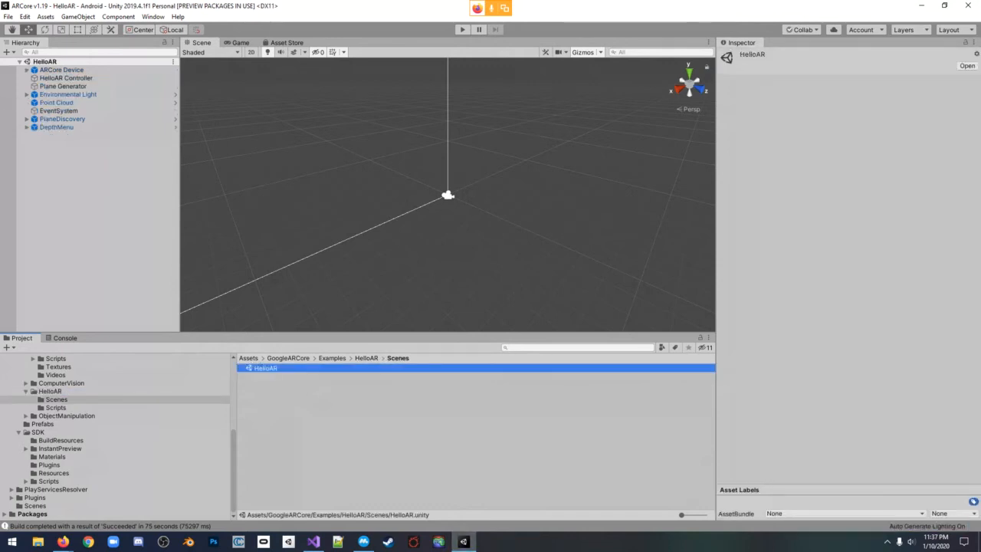
click(91, 188)
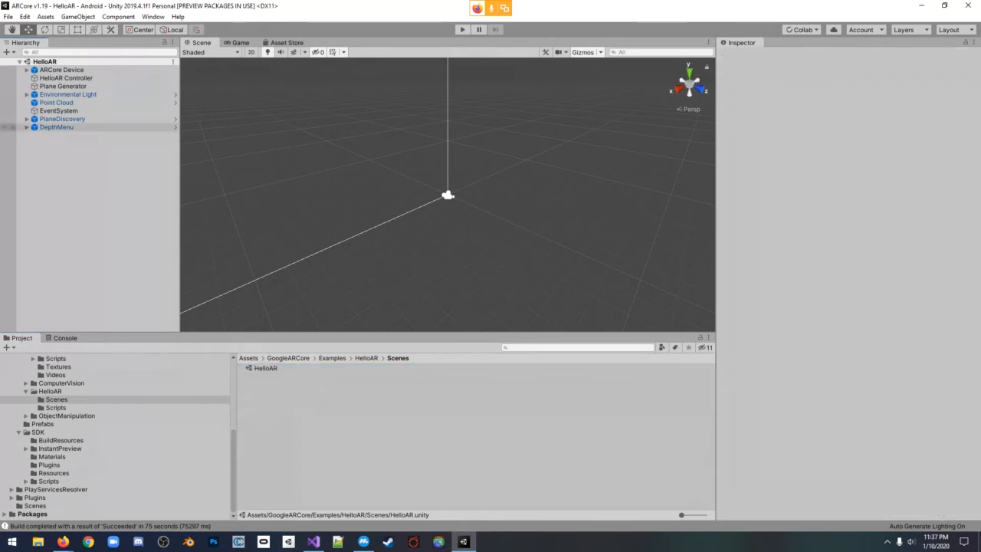
Show the root Assets folder and inspect the DepthMenu object's script references in the HelloAR scene
click(57, 127)
scroll(77, 414, up, 5)
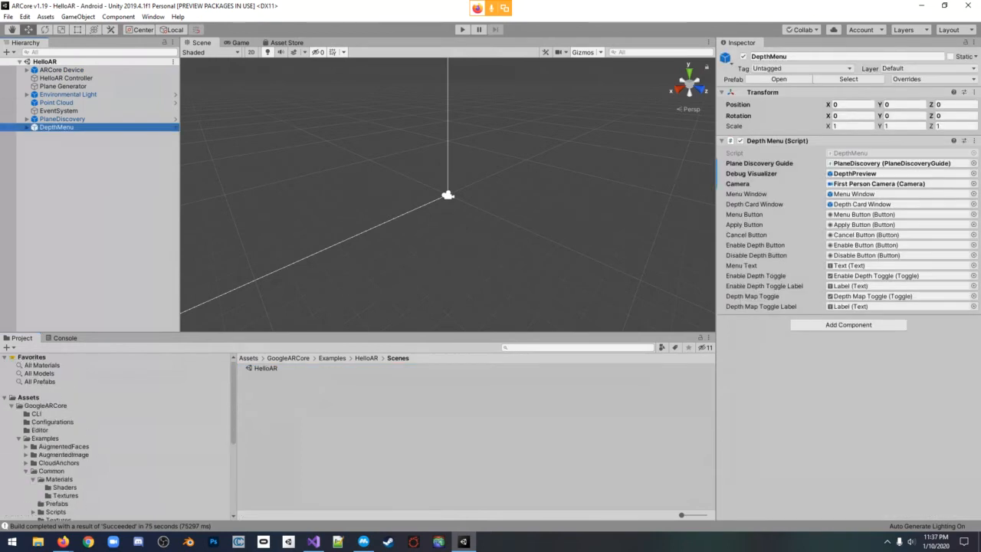
click(28, 397)
click(85, 184)
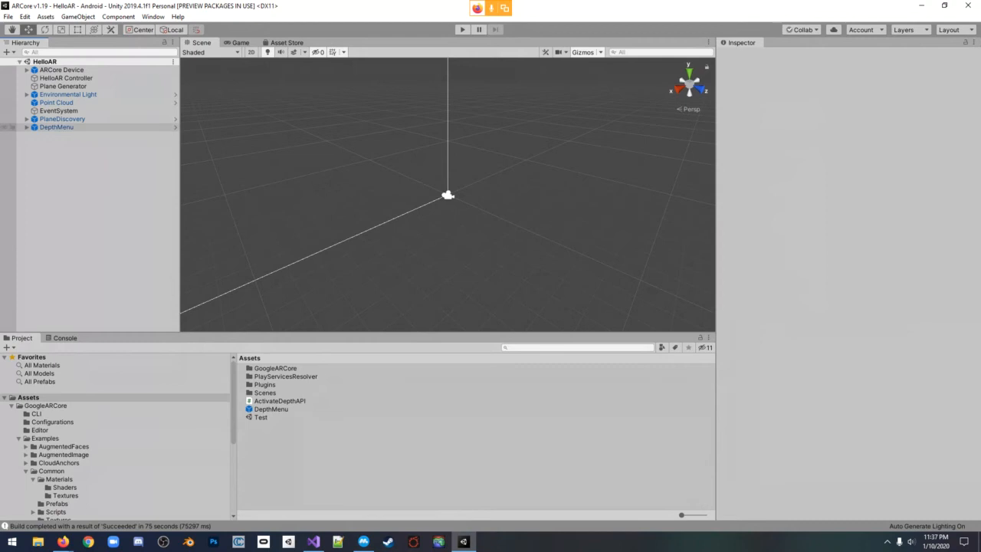
click(57, 127)
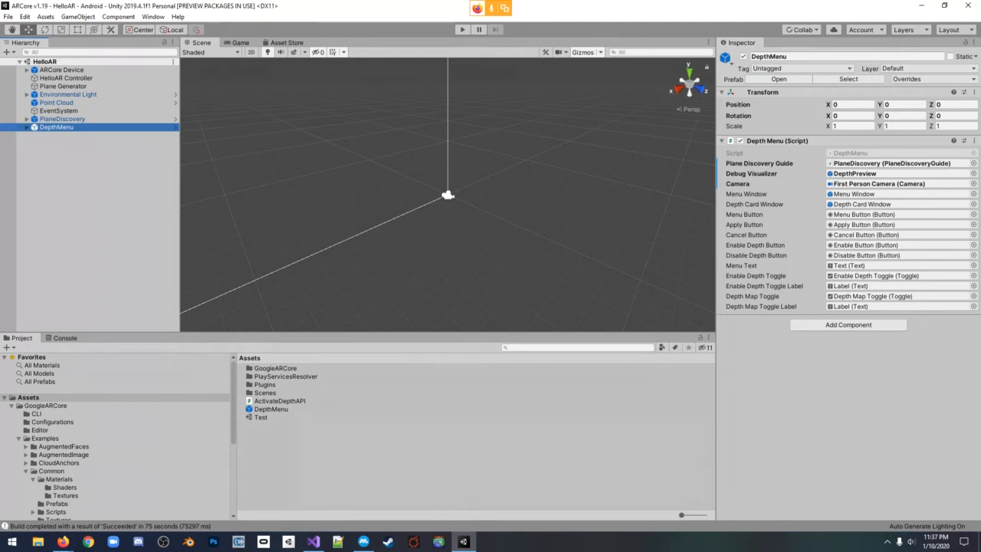
Compare the scene's DepthMenu object with the DepthMenu prefab in the Assets folder
drag(57, 127, 272, 409)
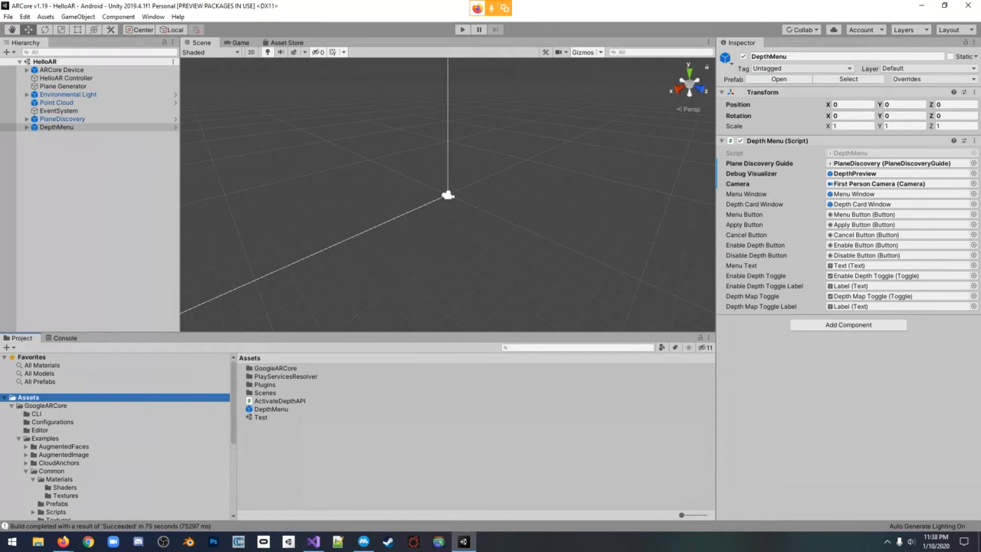
click(200, 43)
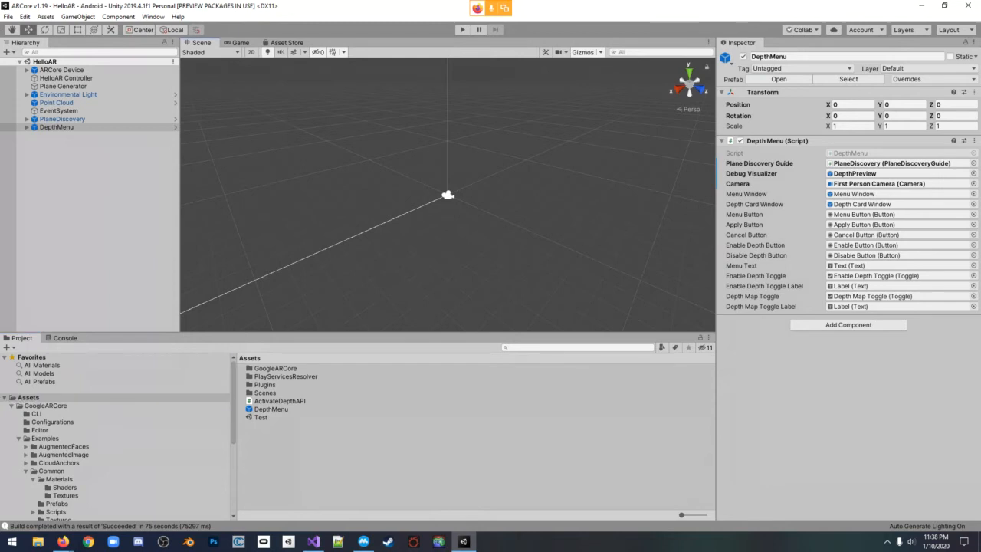
click(271, 409)
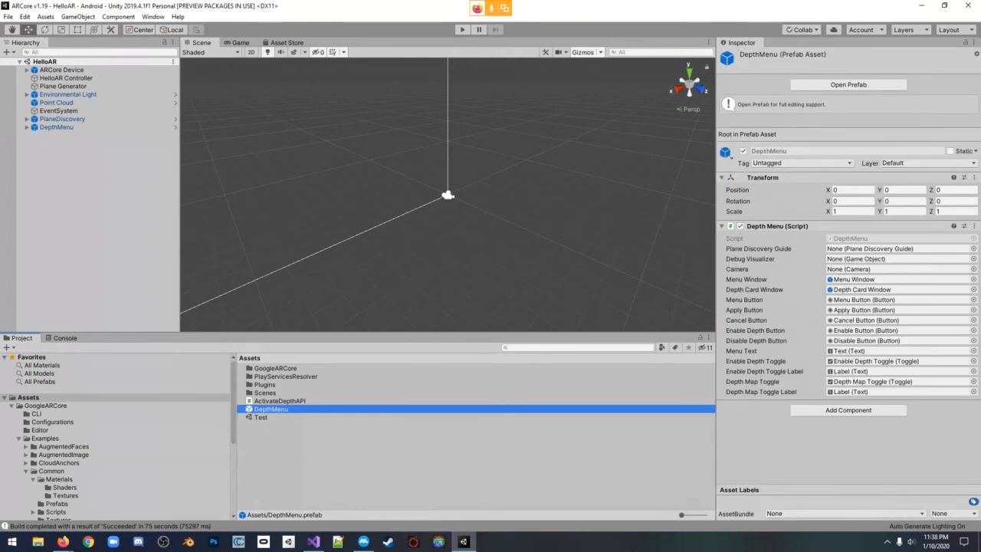
Switch to the browser and review the quickstart's Settings dialog, pawn occlusion and depth map images
mouse_move(63, 541)
click(161, 498)
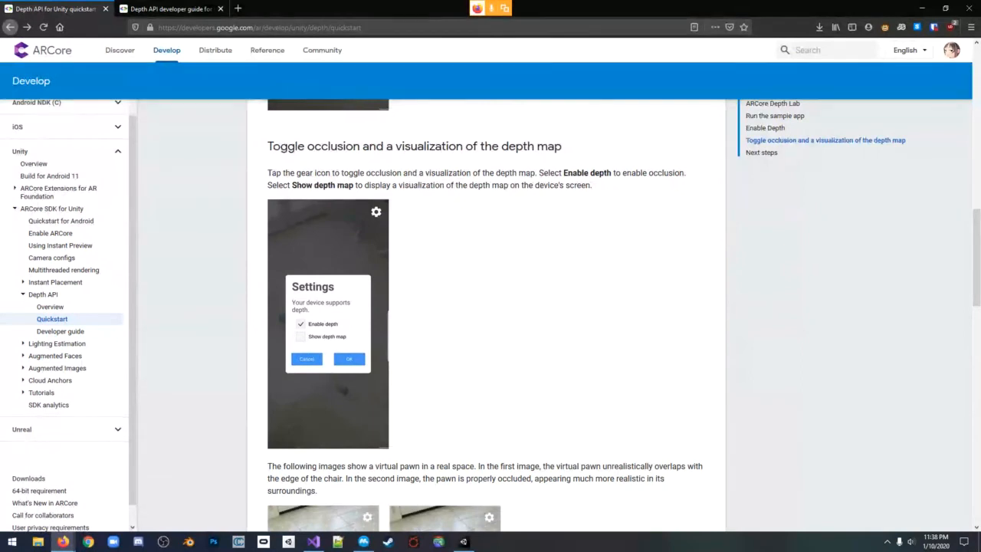
scroll(490, 307, down, 4)
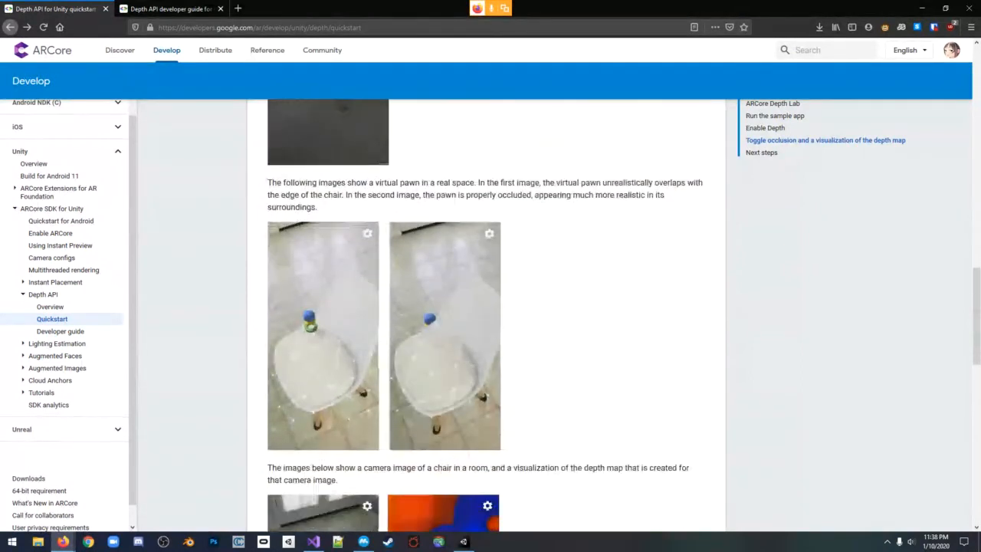
scroll(490, 307, down, 5)
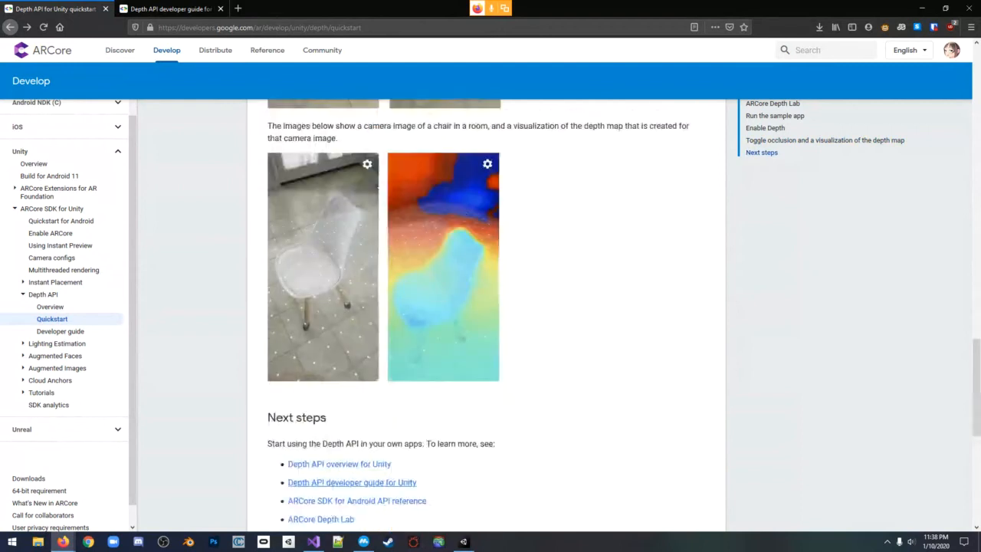
scroll(491, 306, up, 4)
scroll(491, 307, up, 4)
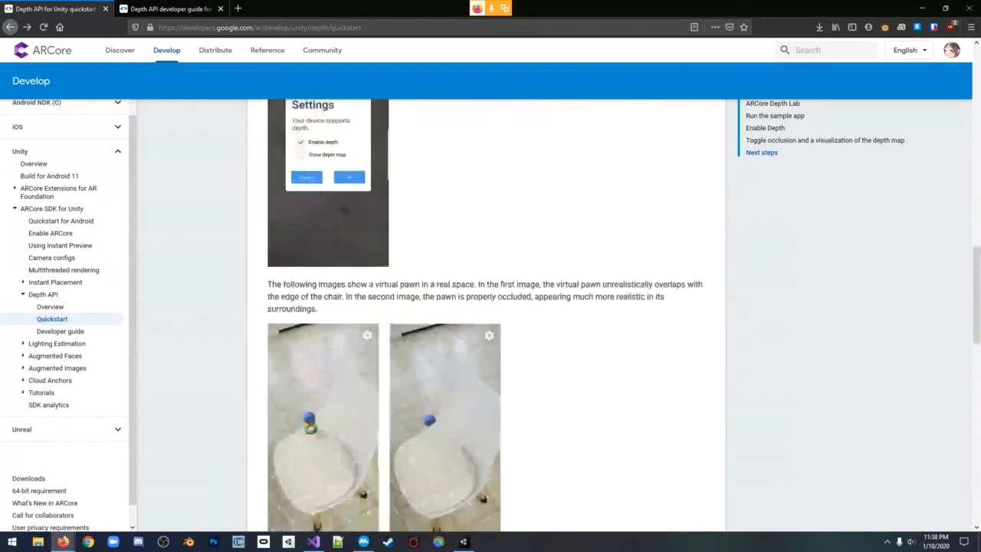
scroll(490, 306, up, 7)
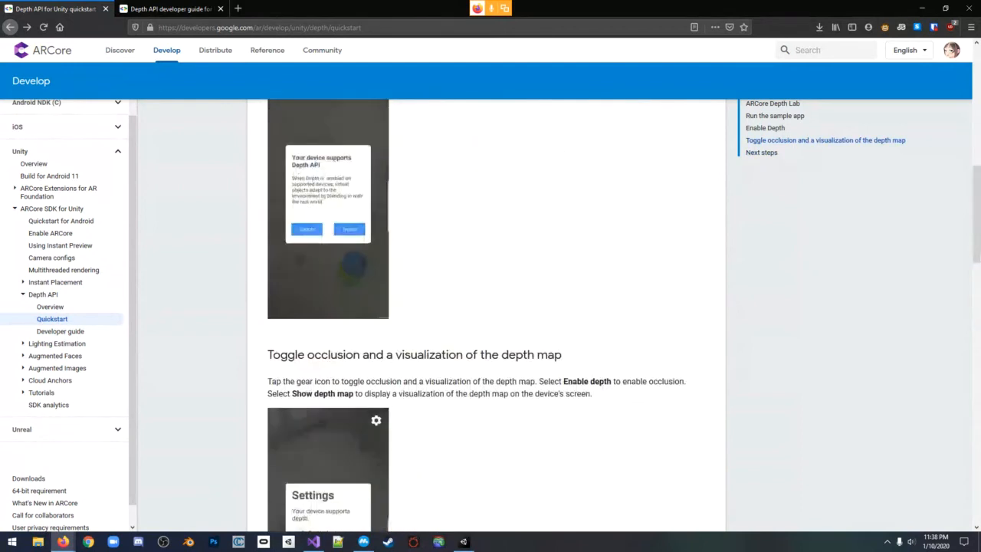
scroll(490, 306, down, 5)
scroll(490, 306, down, 5)
scroll(491, 306, up, 4)
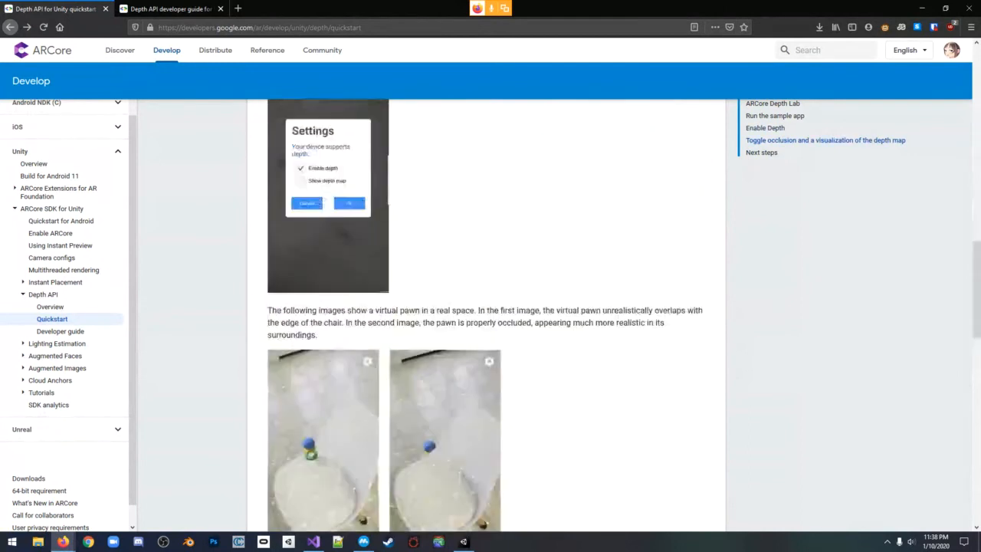
scroll(491, 307, down, 3)
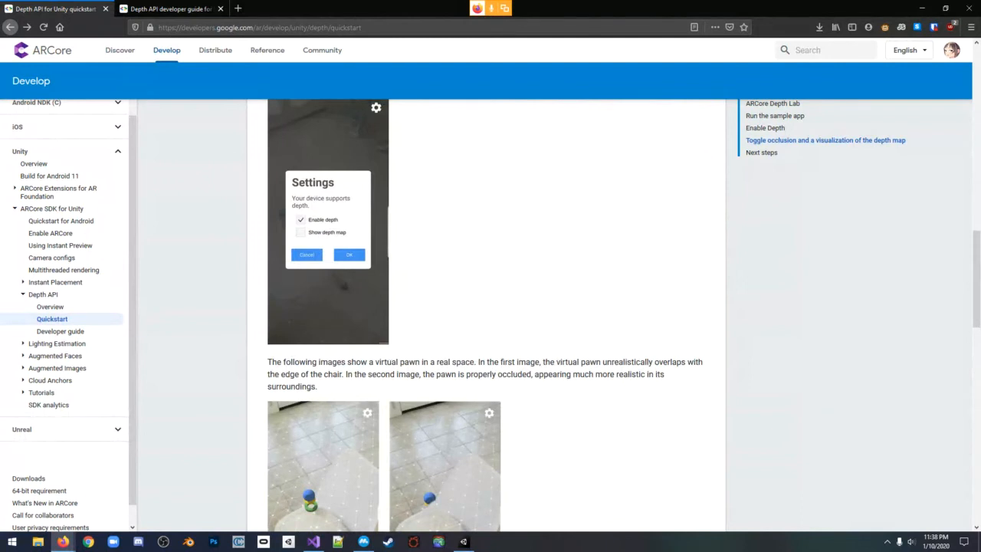
Switch to Unity and open the Test scene from the root Assets folder
click(464, 542)
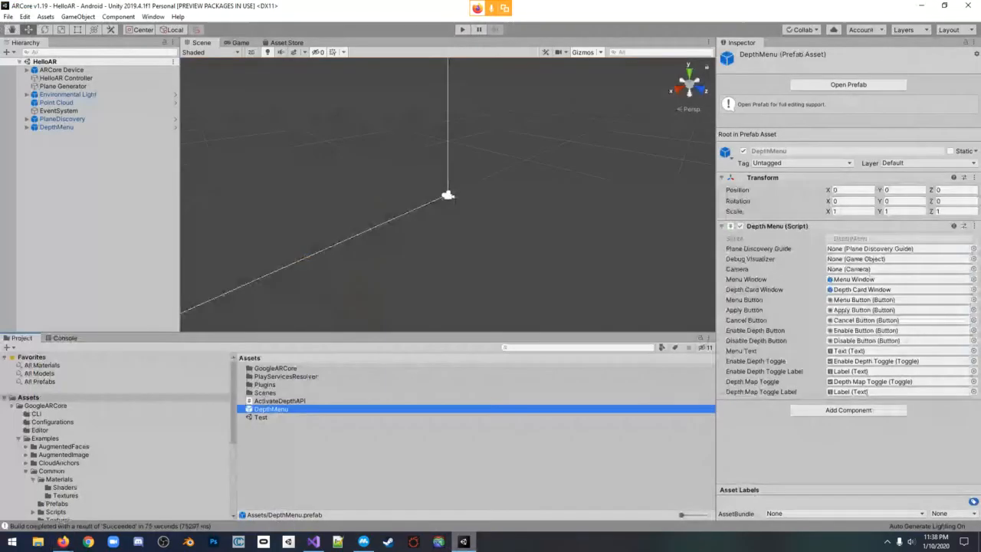
click(460, 468)
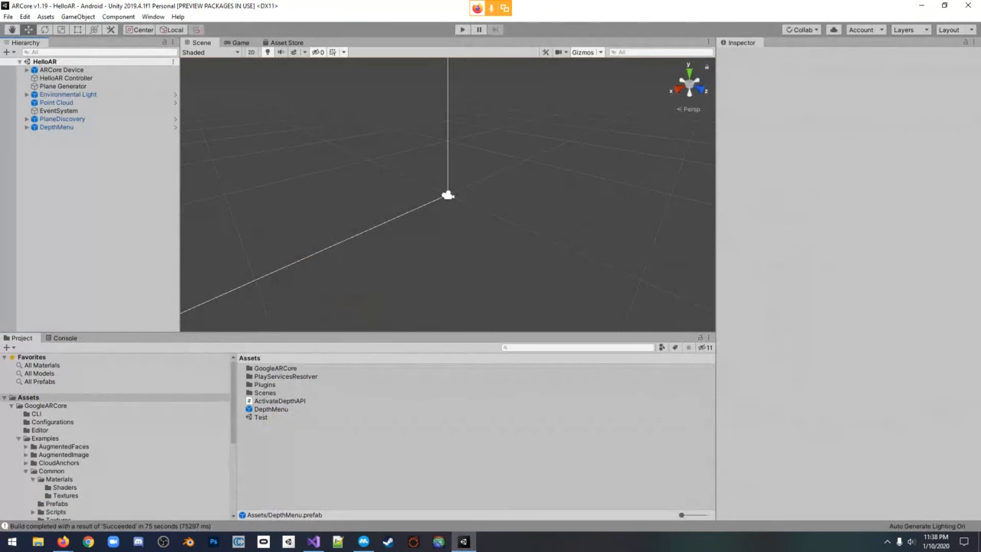
click(271, 409)
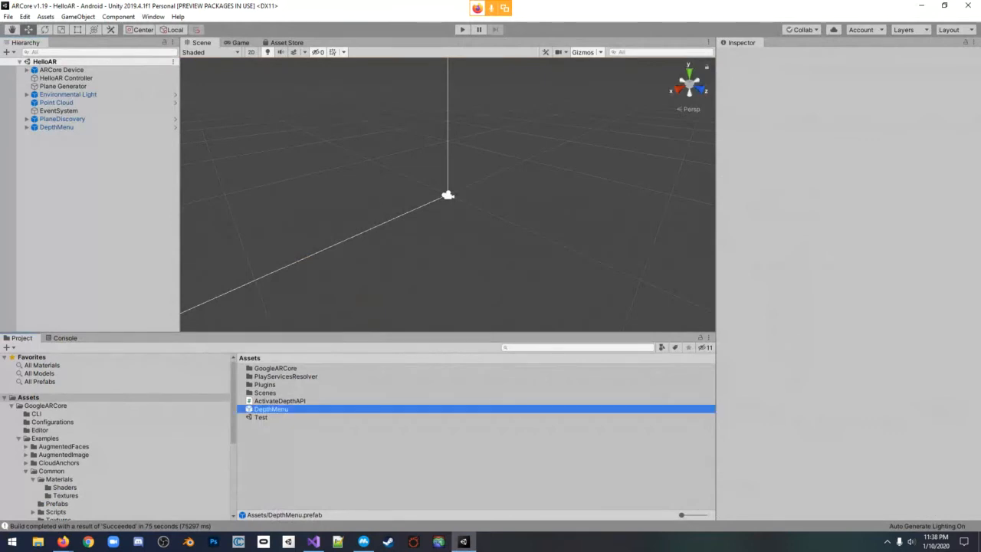
double_click(262, 418)
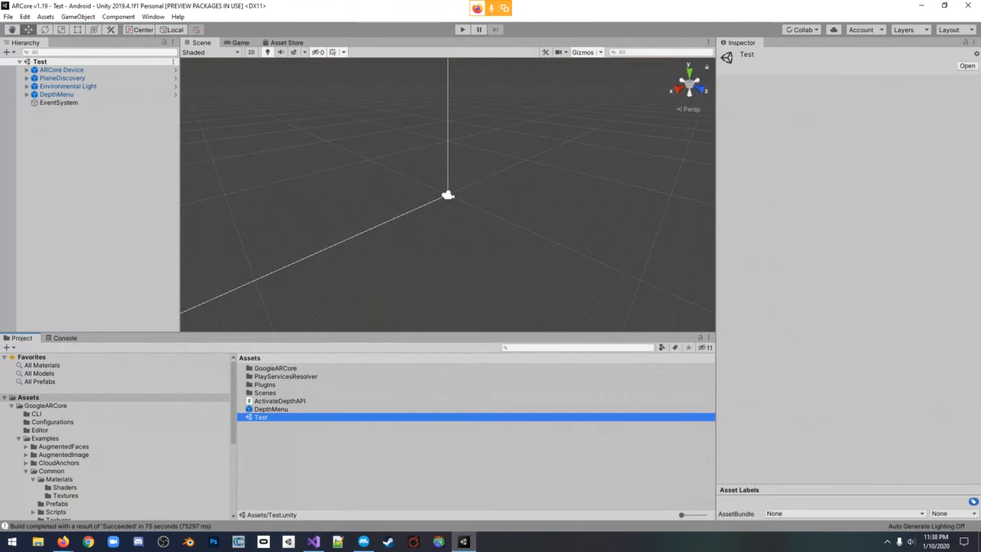
click(88, 177)
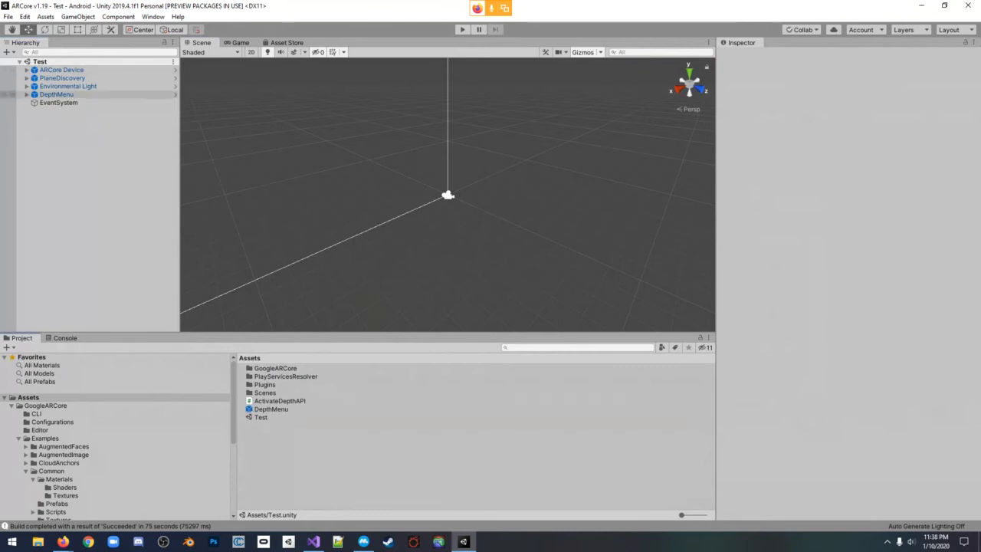
Inspect the Test scene's EventSystem and the Canvas with its child objects inside DepthMenu
click(59, 102)
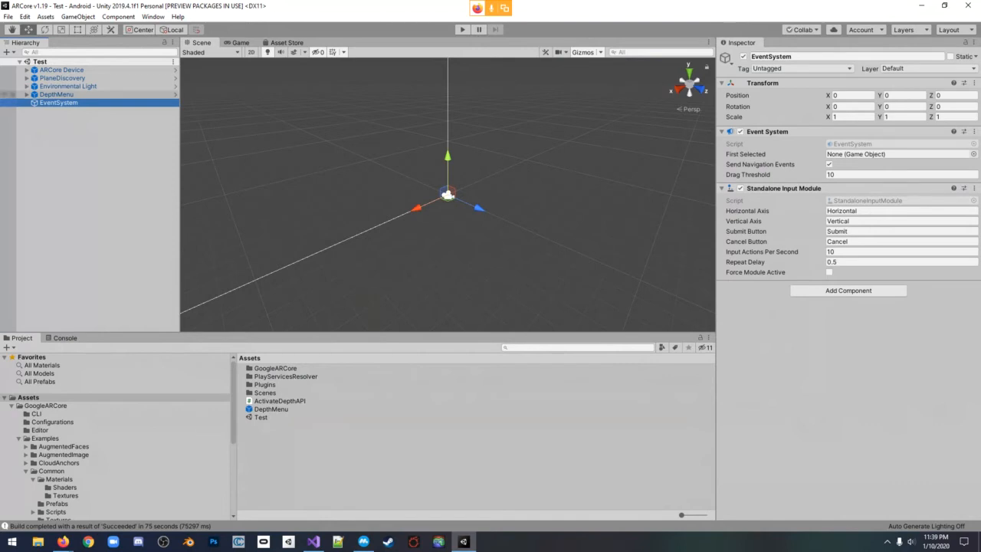
click(26, 95)
click(57, 102)
click(33, 103)
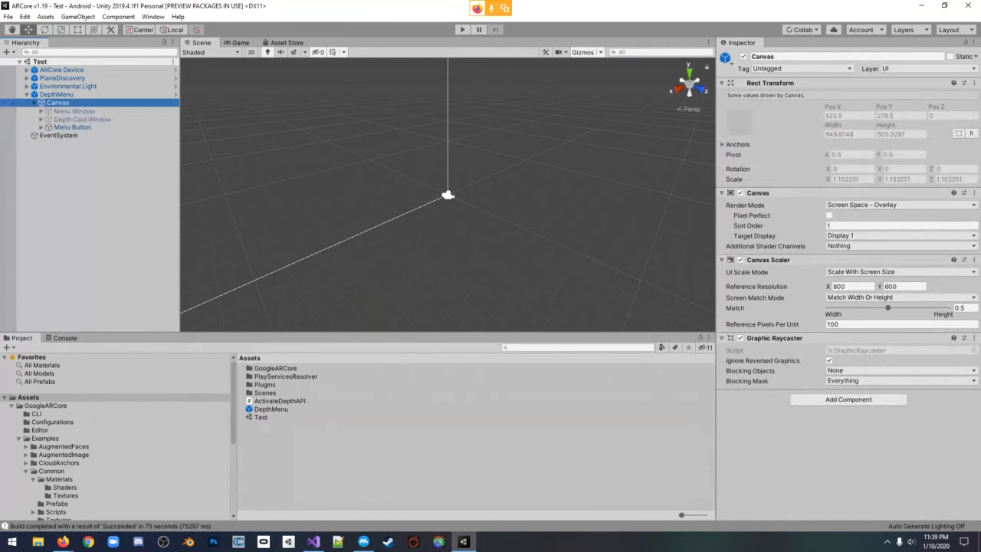
click(27, 95)
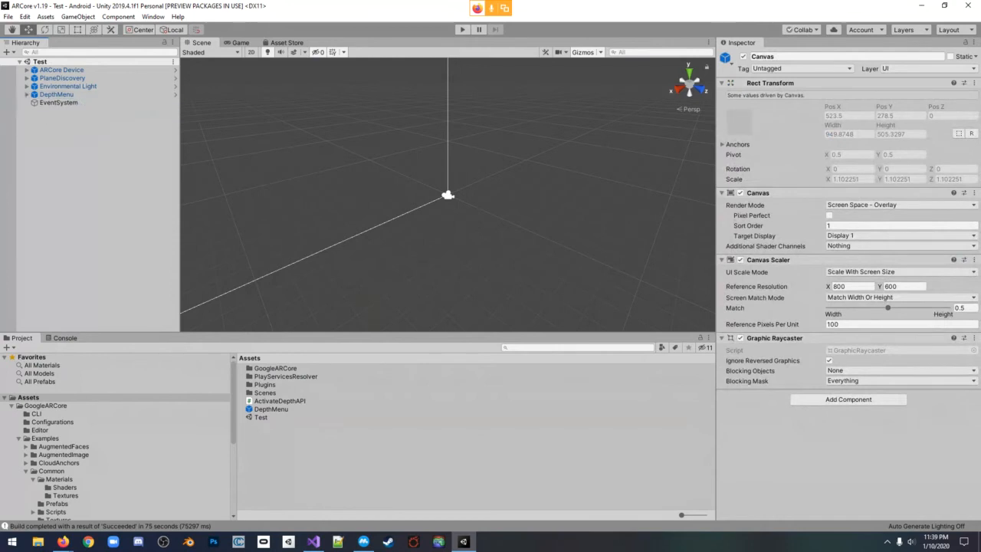
click(58, 103)
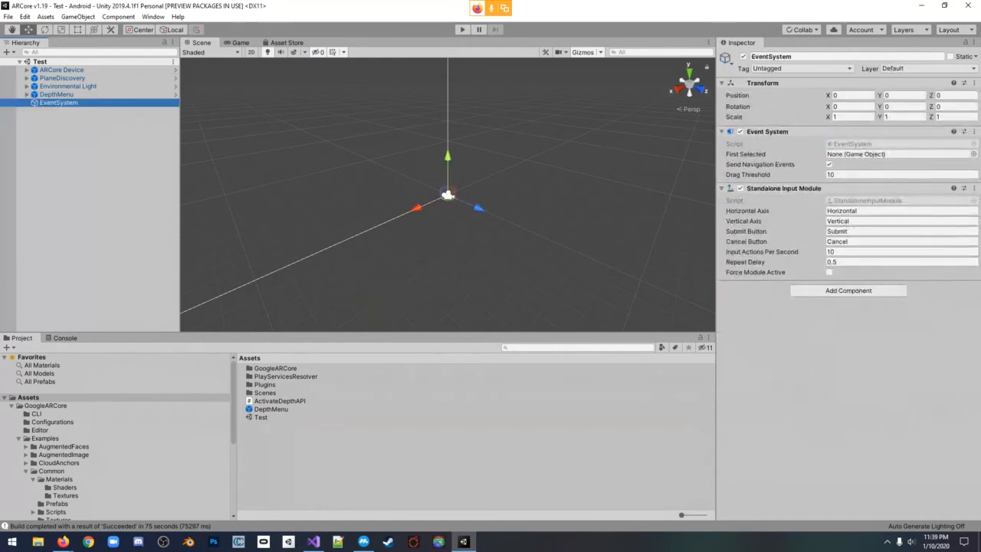
right_click(69, 117)
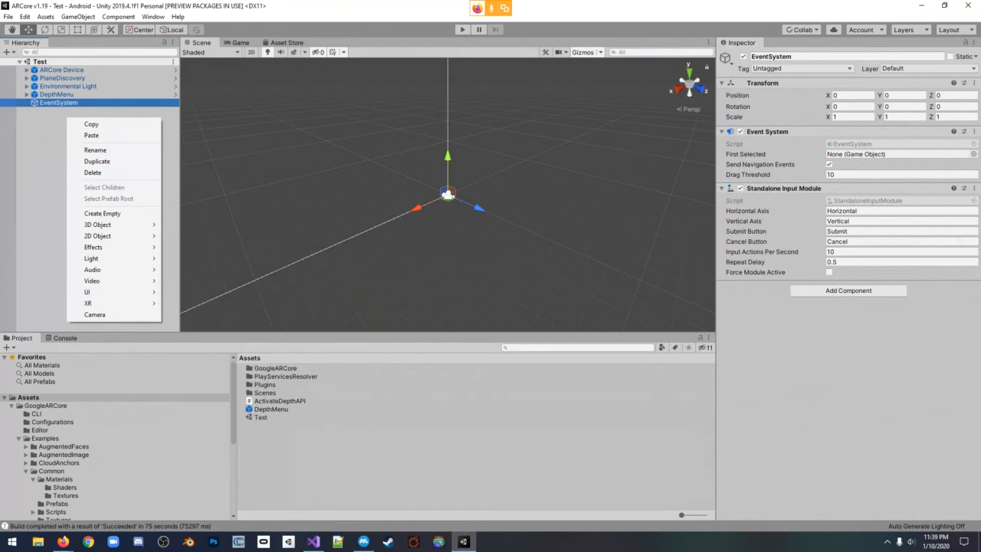
click(50, 154)
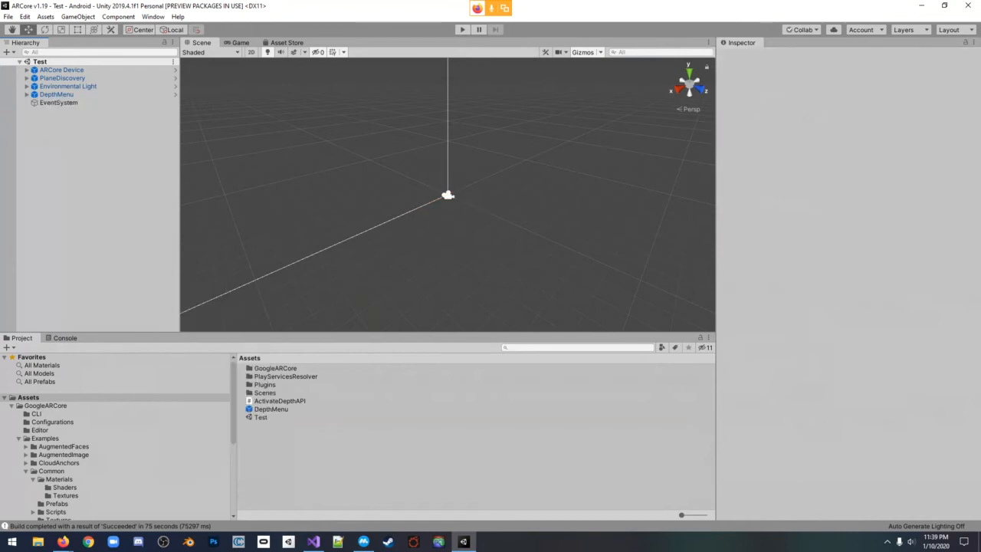
right_click(79, 137)
mouse_move(115, 311)
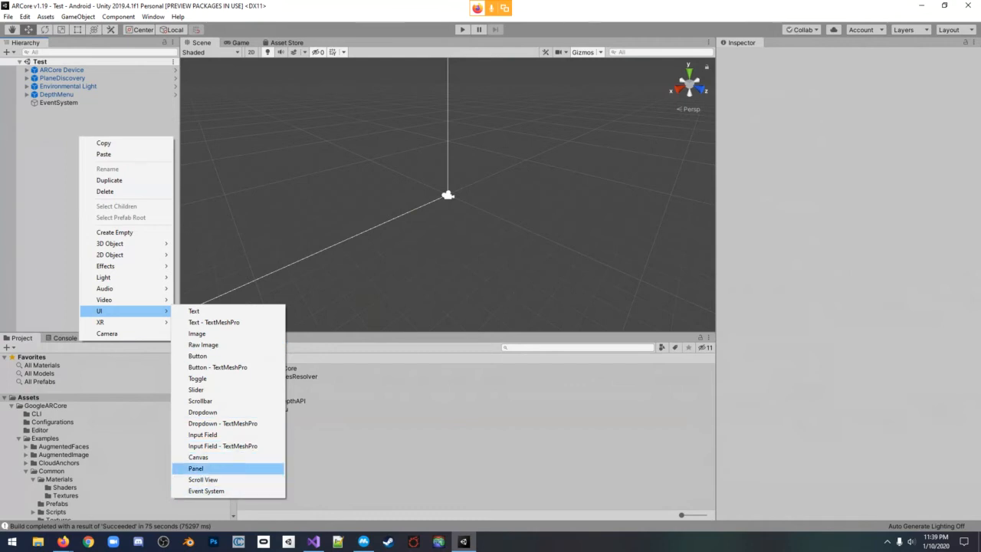
click(61, 122)
Inspect the DepthMenu's script references and the DepthPreview object under the ARCore Device's First Person Camera
click(59, 102)
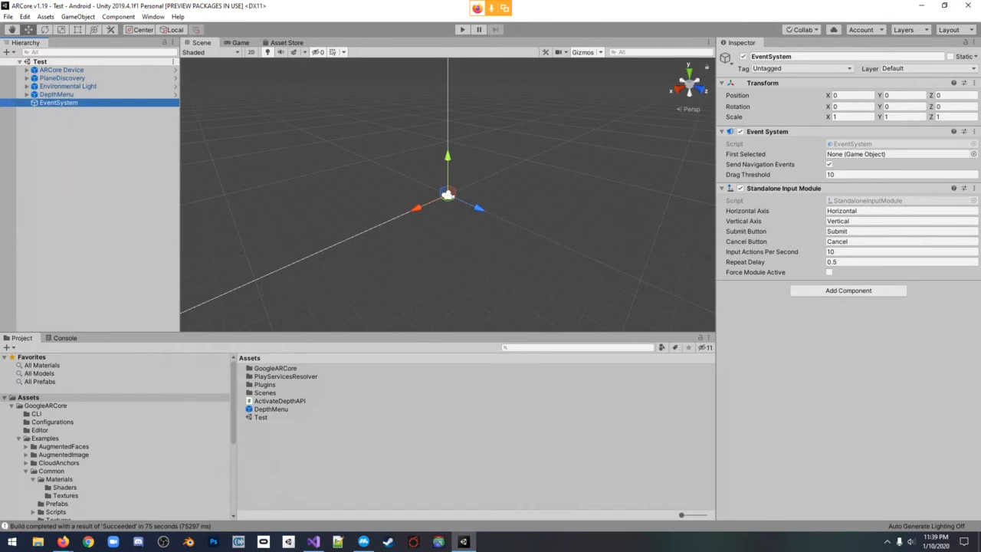
click(55, 94)
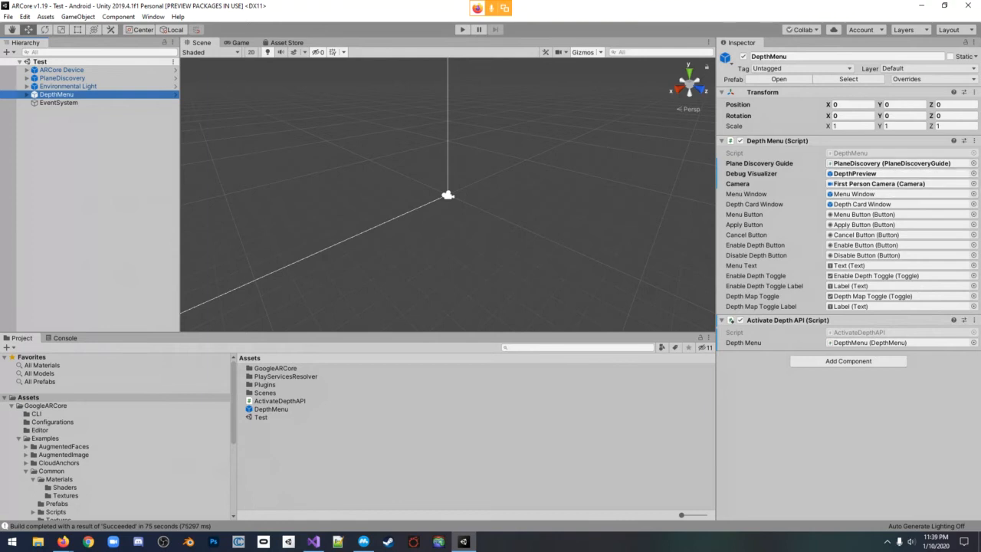
click(62, 70)
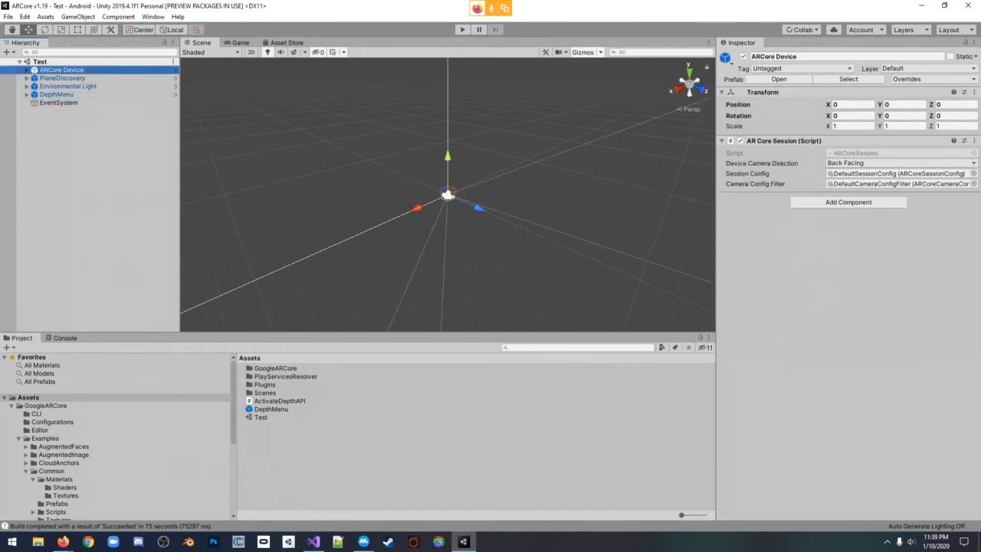
click(26, 70)
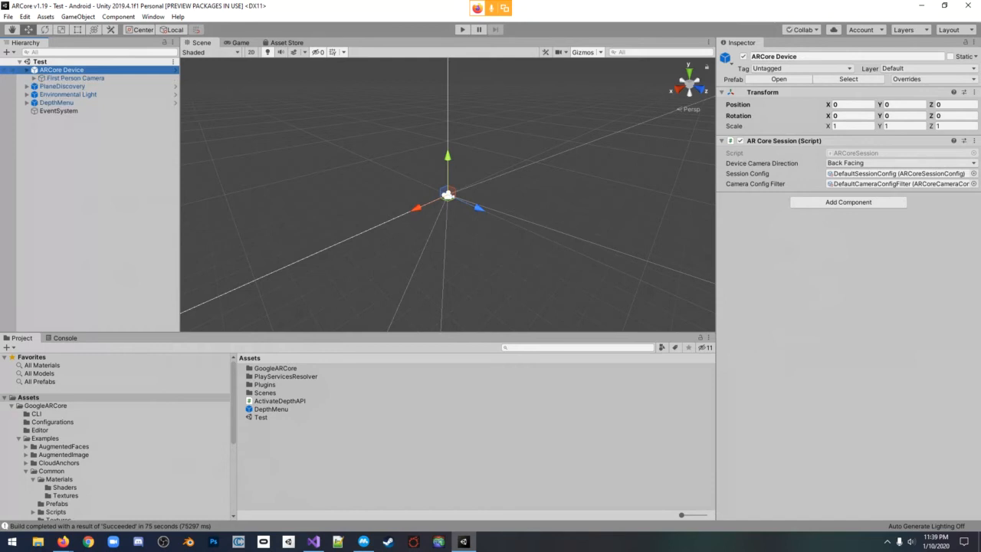
click(34, 79)
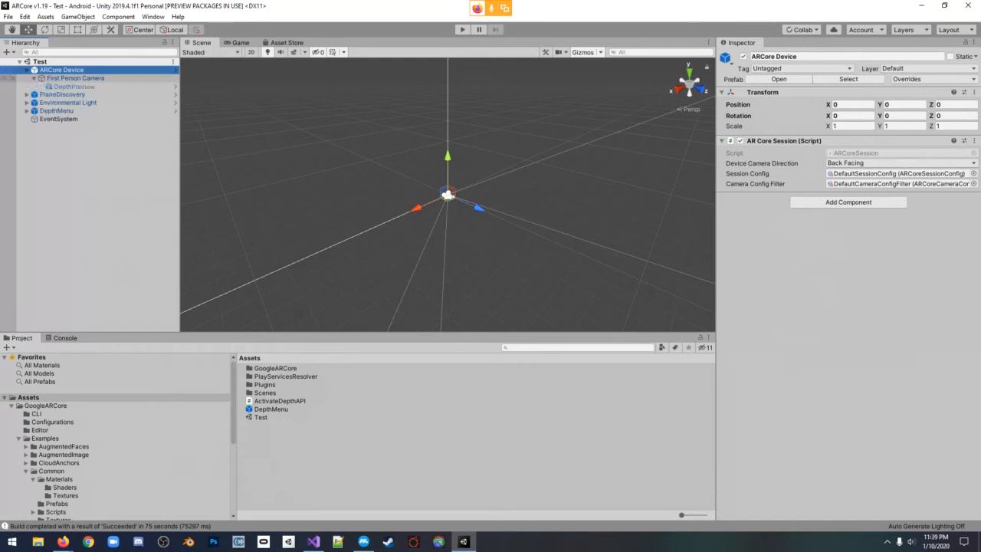
click(74, 86)
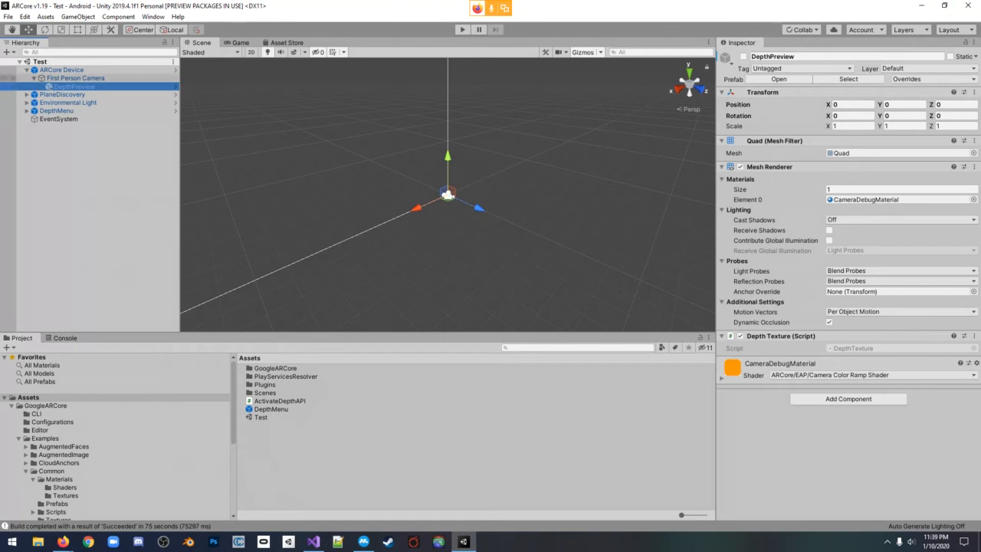
click(75, 78)
click(74, 87)
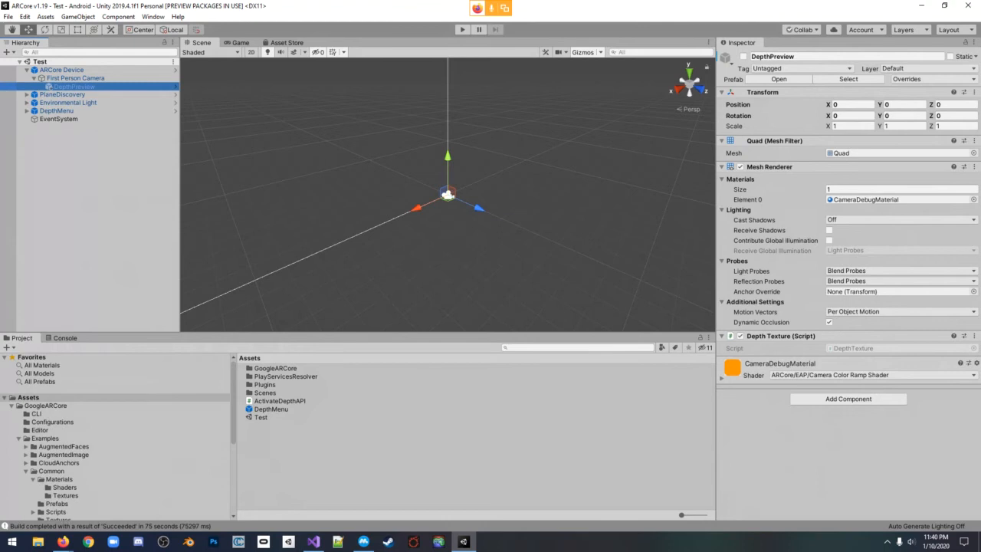
Locate the DepthPreview prefab in the GoogleARCore/Examples/Common/Prefabs folder and show its properties
click(28, 397)
double_click(275, 367)
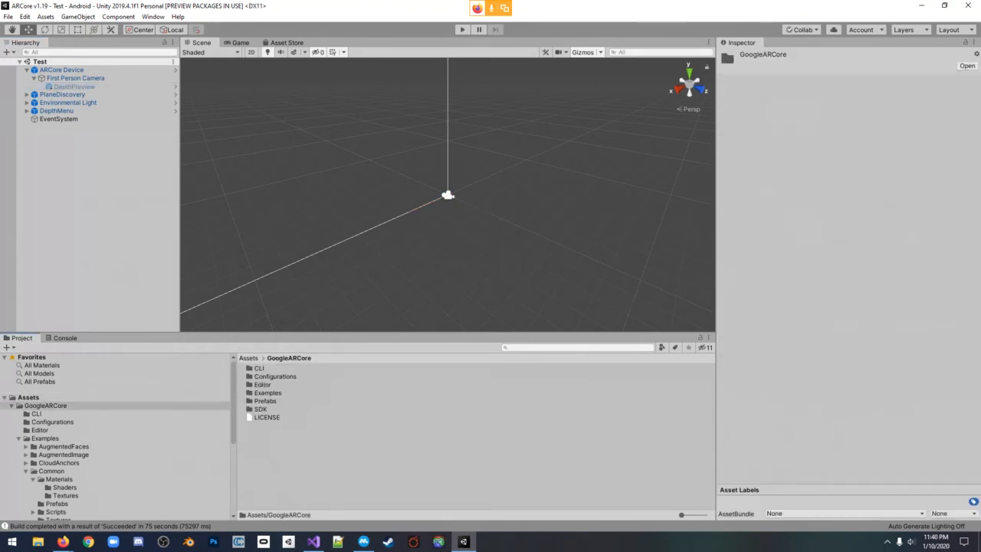
double_click(267, 392)
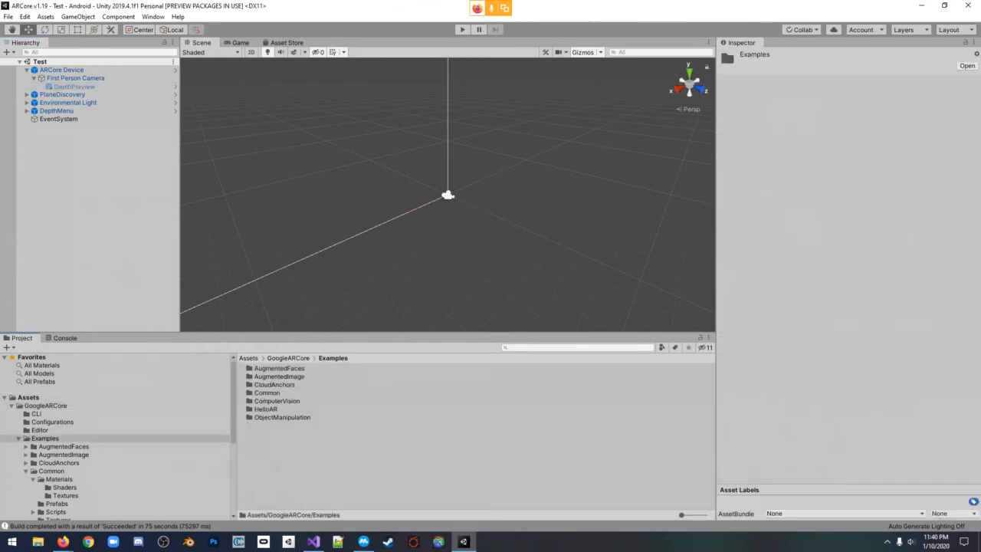
double_click(266, 392)
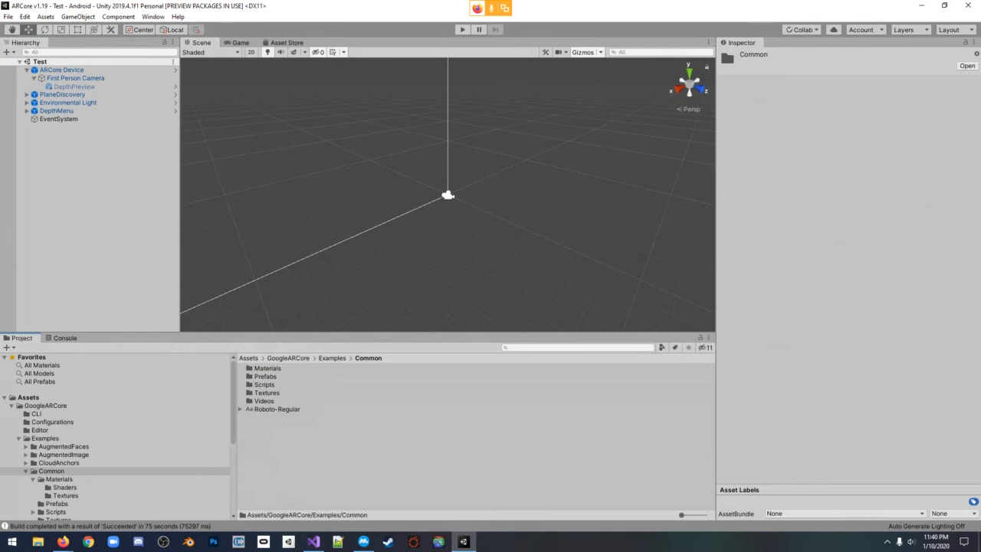
double_click(265, 376)
click(273, 377)
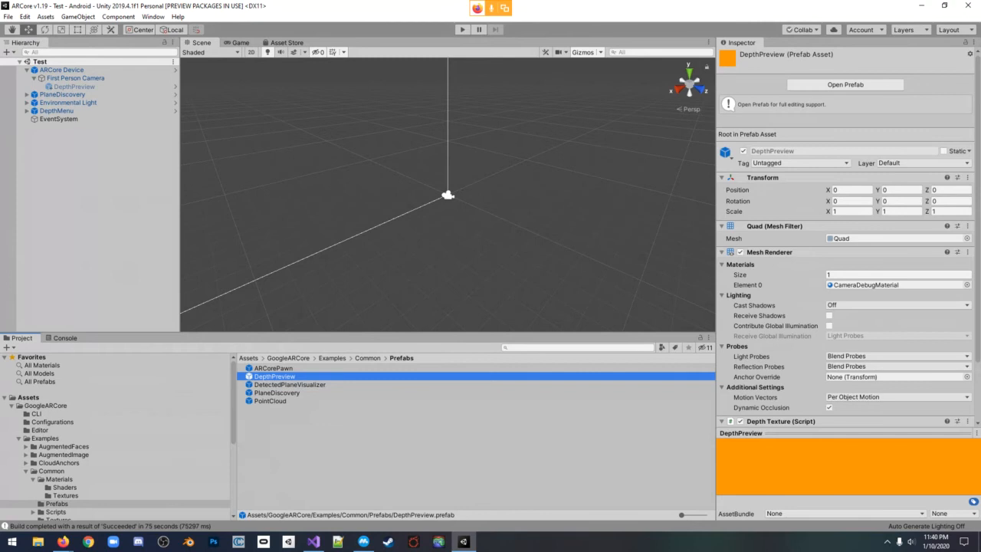
Add another DepthPreview prefab as a child of First Person Camera, then delete that duplicate
drag(274, 376, 76, 78)
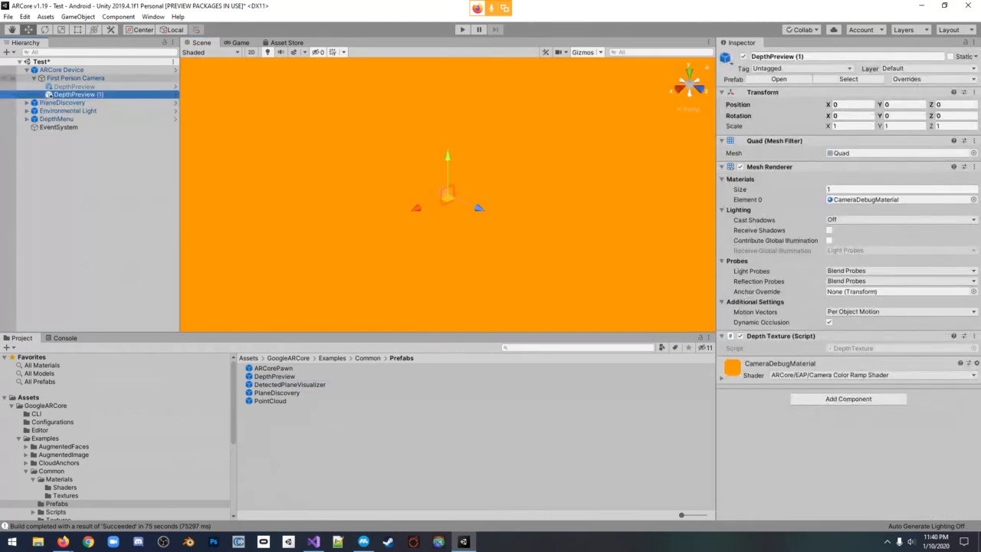
click(75, 79)
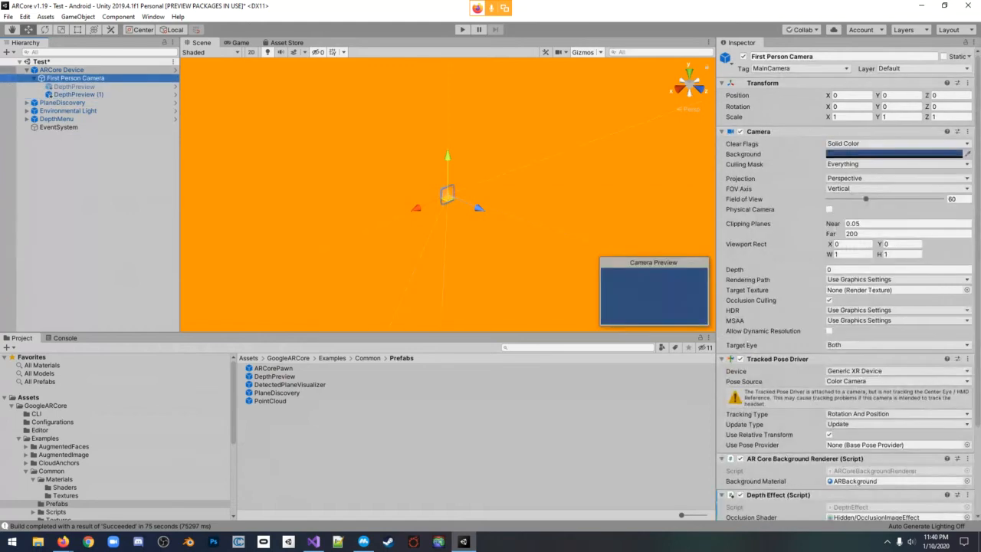
click(78, 94)
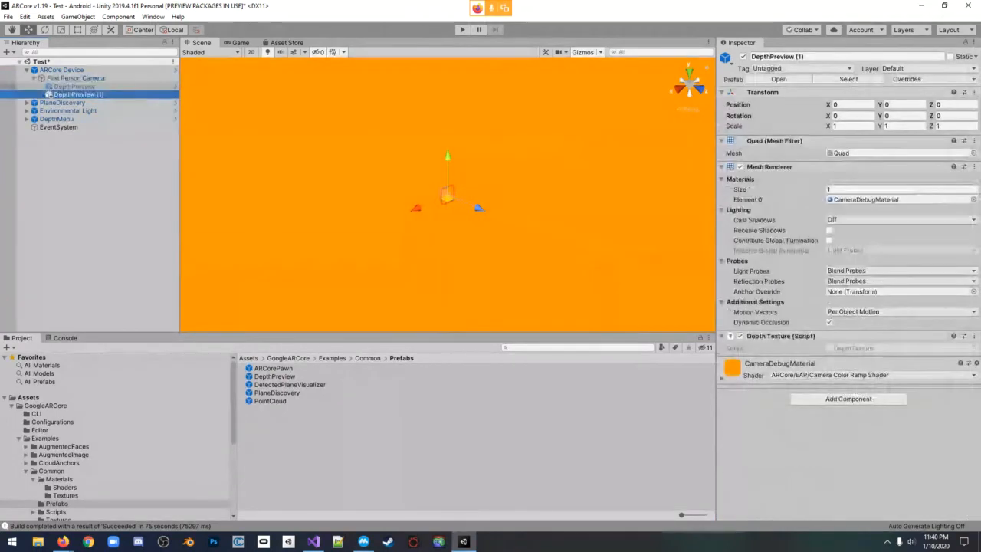
key(Delete)
Activate the original DepthPreview object under First Person Camera
click(75, 87)
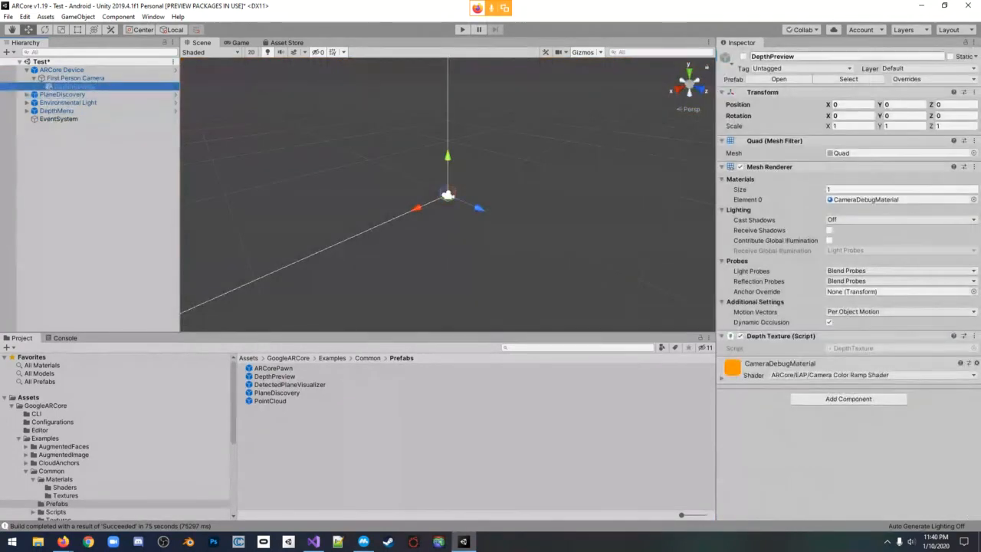
click(744, 56)
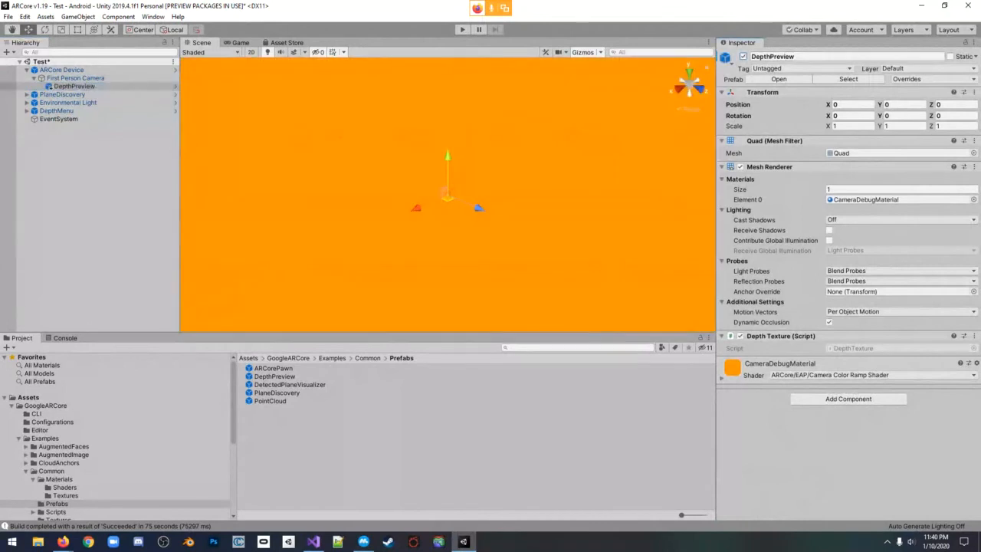
Deactivate the DepthPreview object under First Person Camera and locate its DepthTexture script in the project
right_drag(448, 198, 338, 142)
right_drag(337, 142, 460, 214)
click(743, 57)
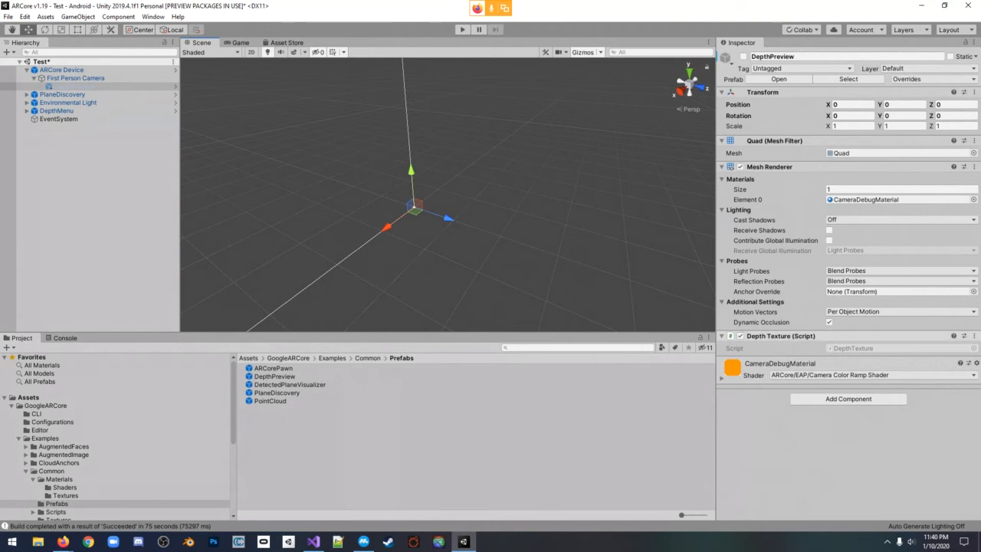
click(869, 349)
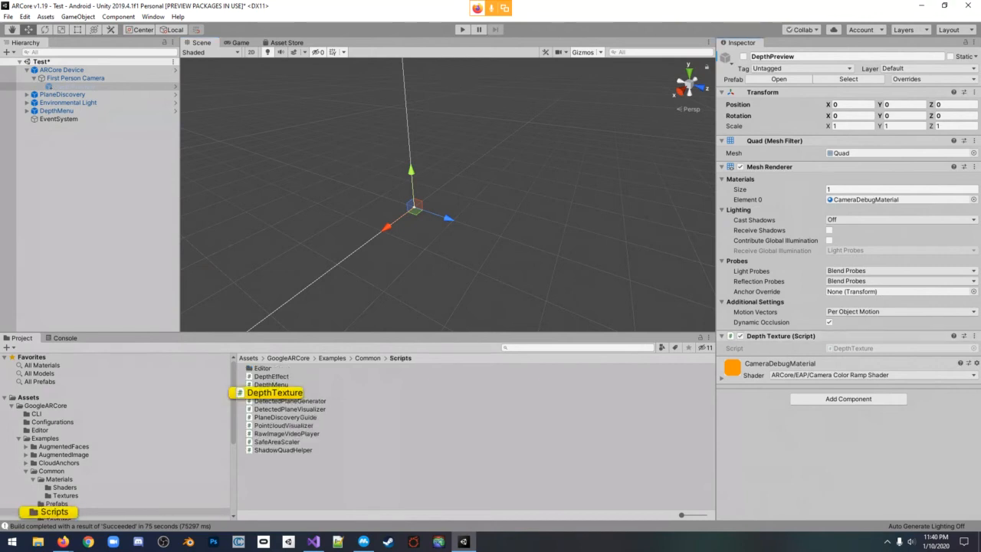
Inspect the Depth Effect script component and its settings on First Person Camera
click(75, 79)
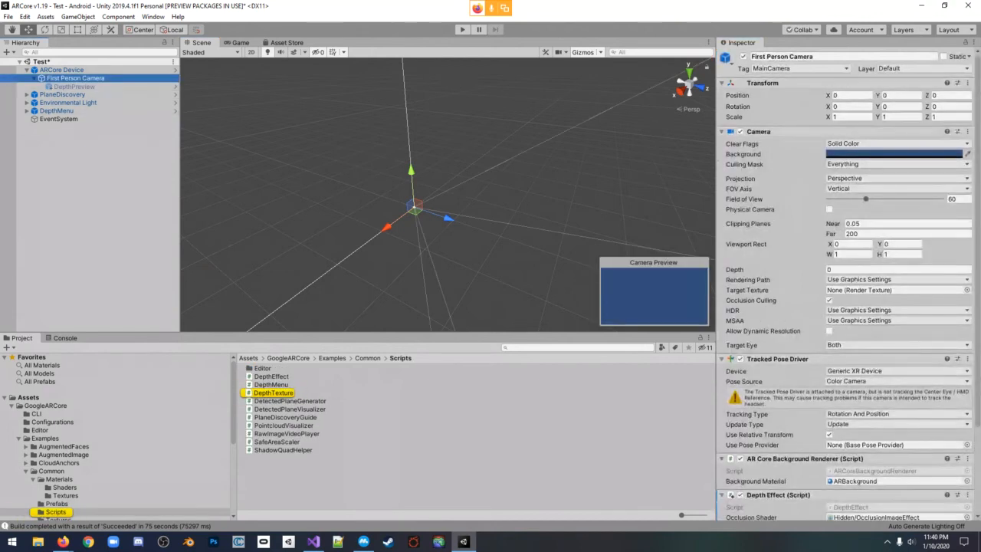
click(75, 86)
click(75, 78)
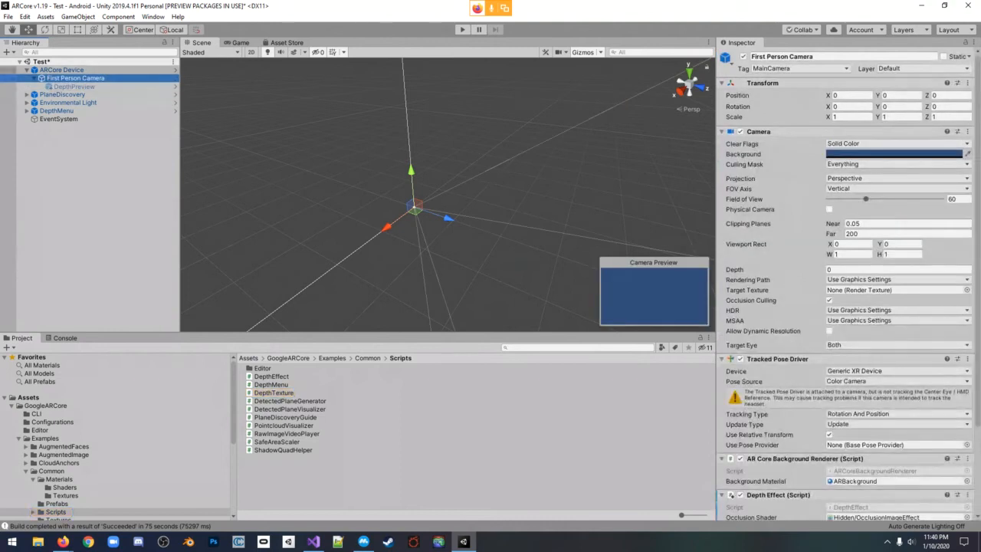
scroll(849, 276, down, 3)
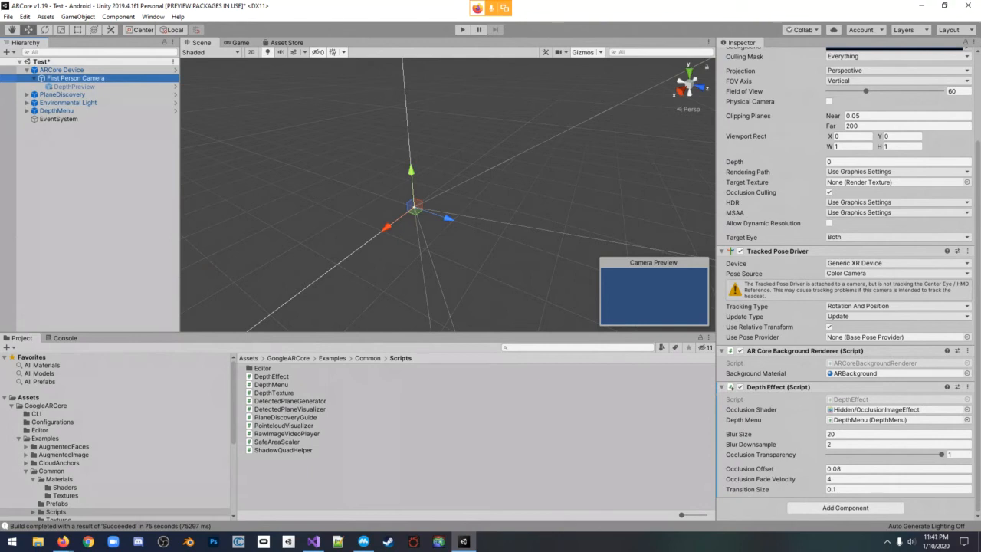
Return from the Common/Scripts folder to the root Assets folder of the project
click(368, 358)
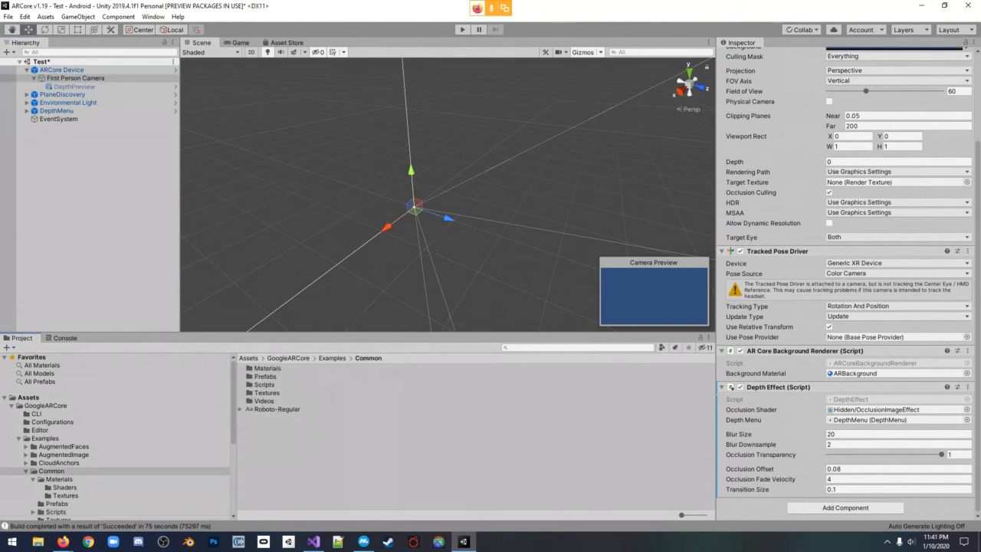
click(289, 358)
click(262, 358)
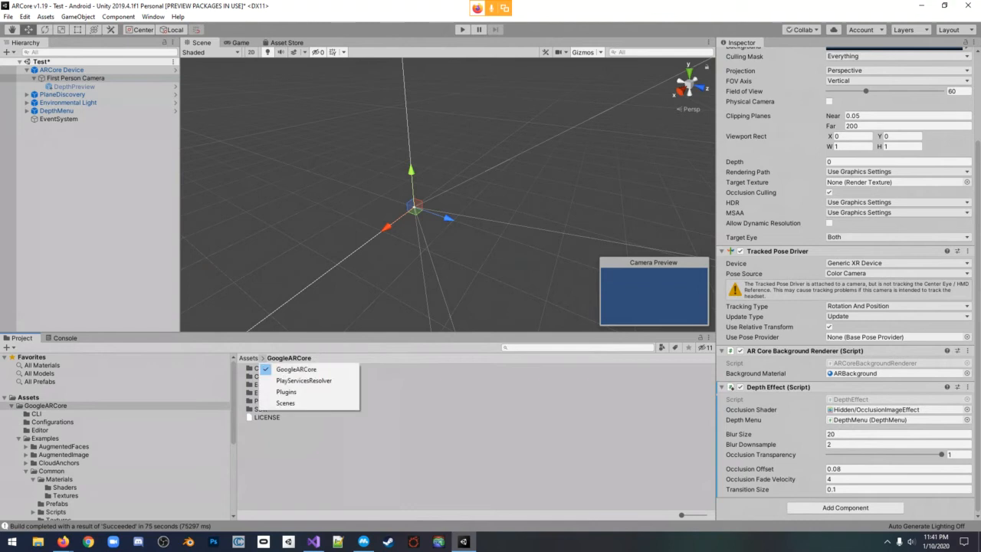
click(249, 358)
click(249, 358)
Locate the DepthEffect script in GoogleARCore/Examples/Common/Scripts and show where it is attached on First Person Camera
click(274, 368)
click(274, 368)
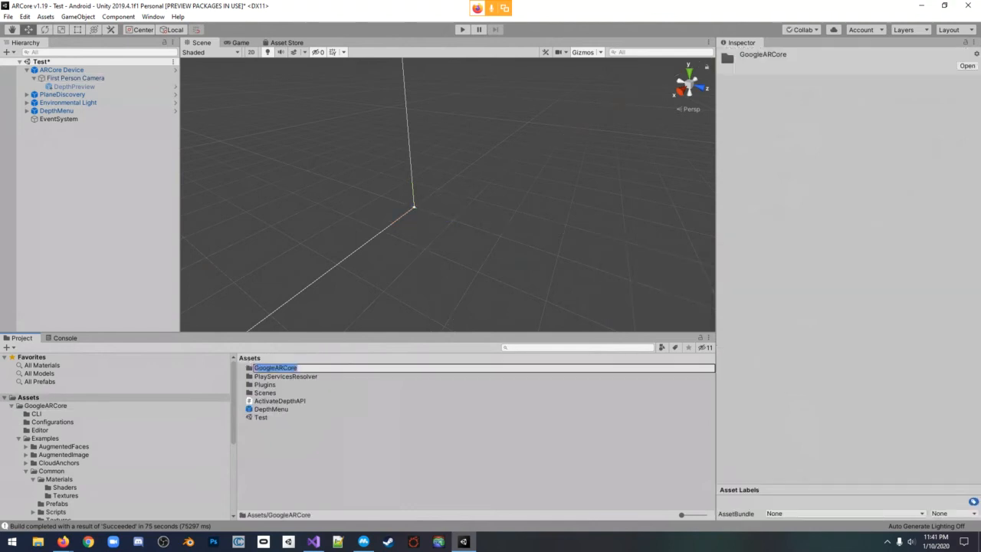
click(274, 368)
double_click(252, 367)
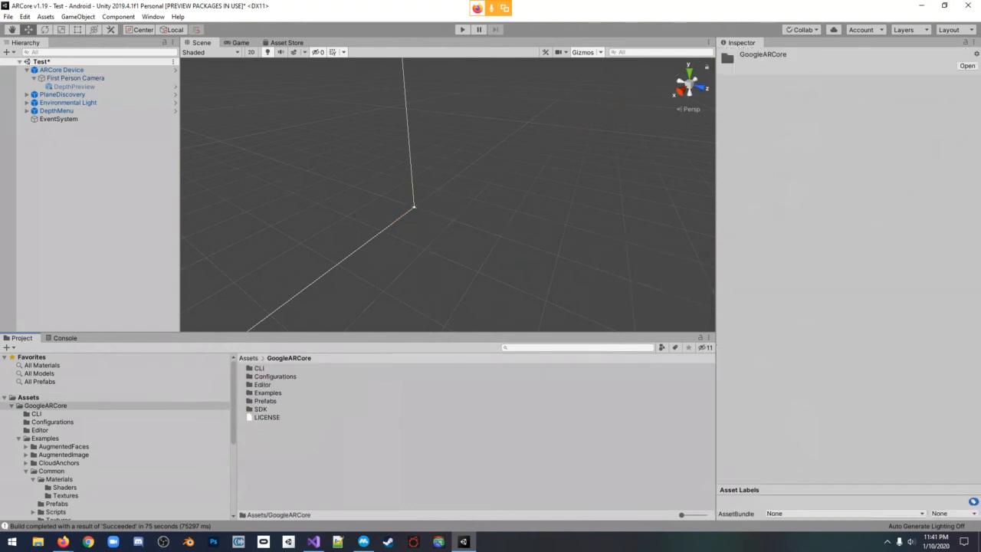
double_click(268, 392)
double_click(268, 392)
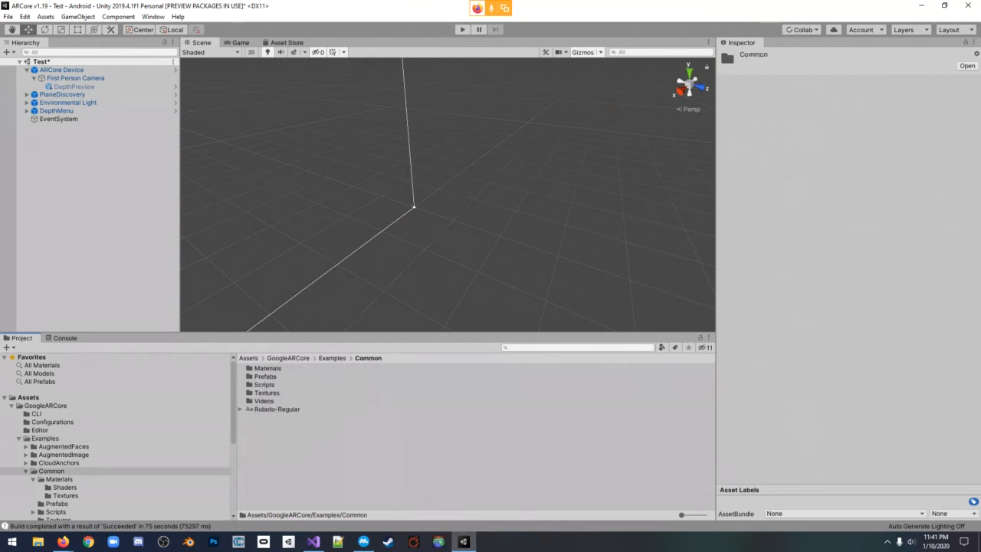
double_click(265, 384)
click(271, 376)
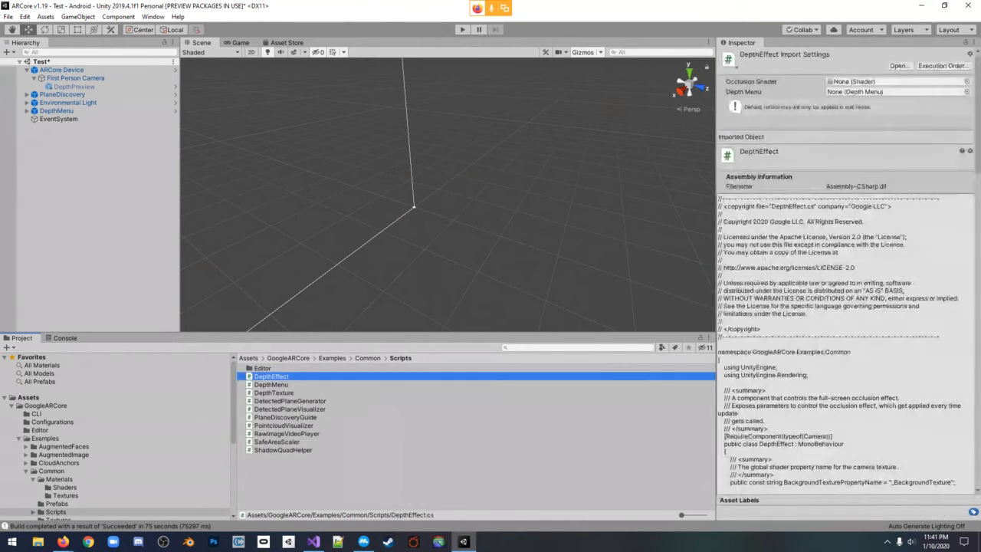
drag(271, 376, 75, 77)
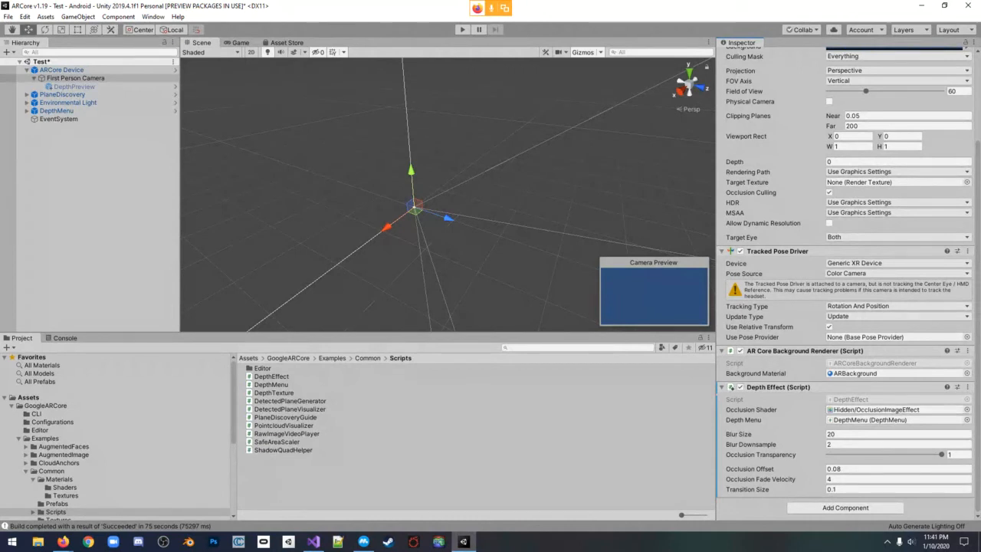
Set the Depth Effect's Occlusion Shader to None and assign the scene's DepthMenu object to its Depth Menu reference
click(967, 409)
click(29, 73)
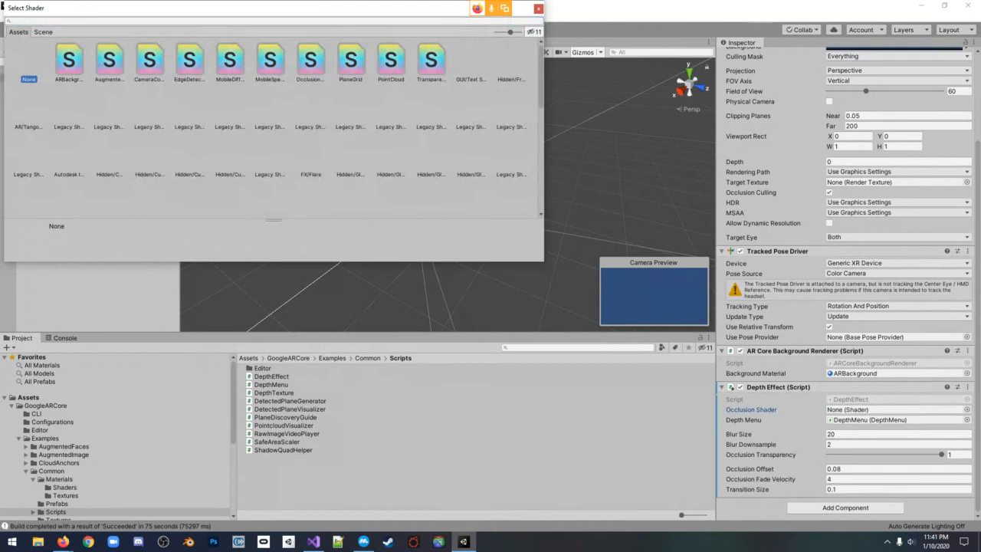
click(538, 7)
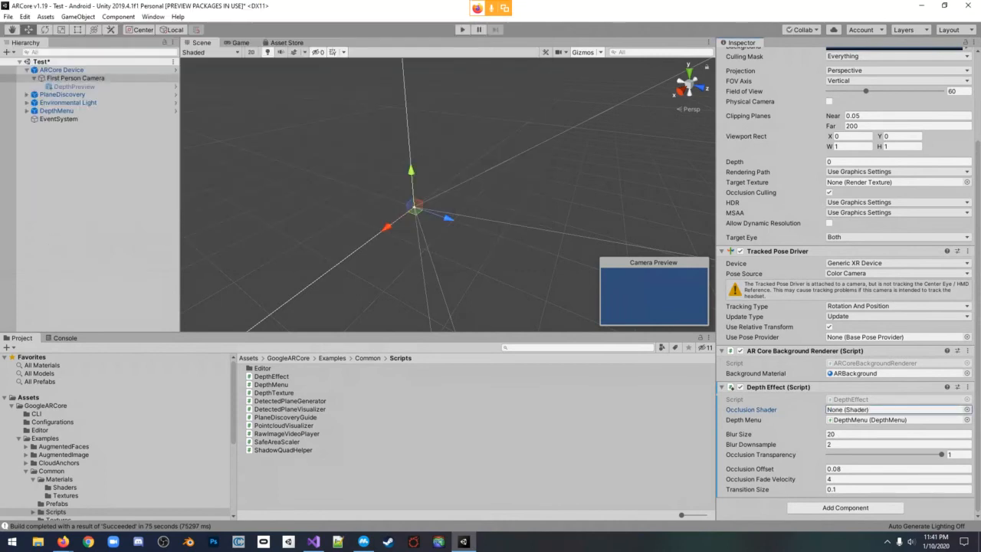
click(871, 420)
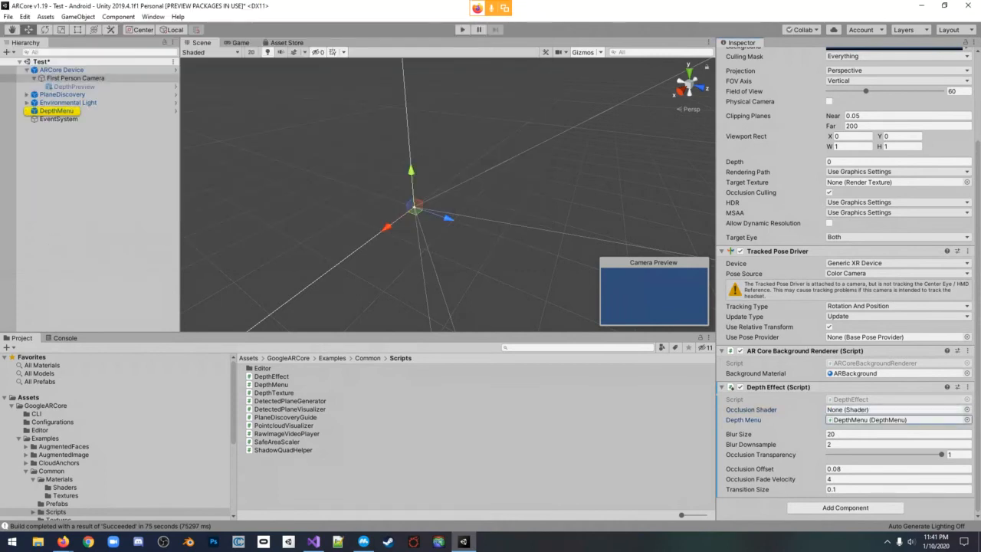
drag(57, 111, 874, 420)
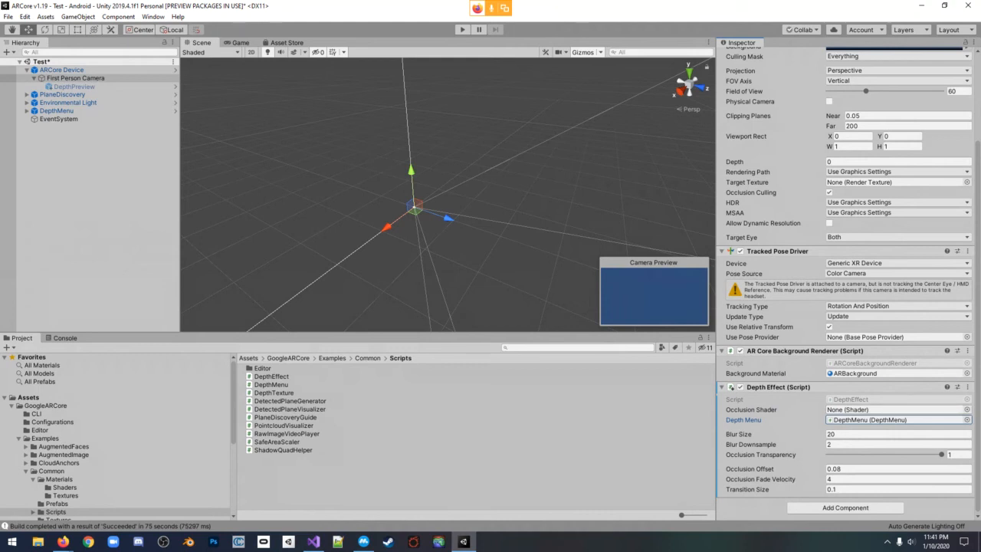
Assign the OcclusionImageEffect shader from GoogleARCore/Examples/Common/Materials/Shaders as the Occlusion Shader of First Person Camera's Depth Effect
click(368, 358)
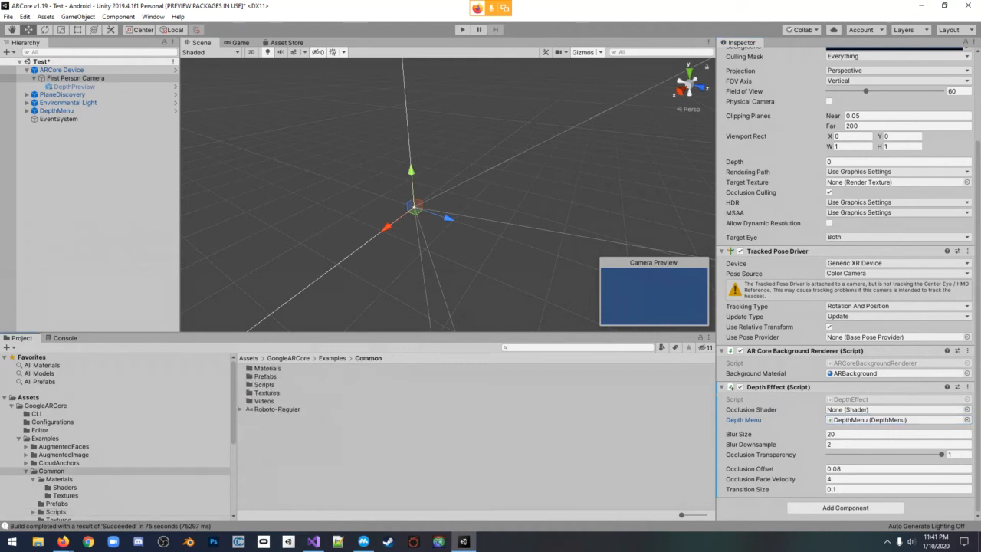
click(332, 358)
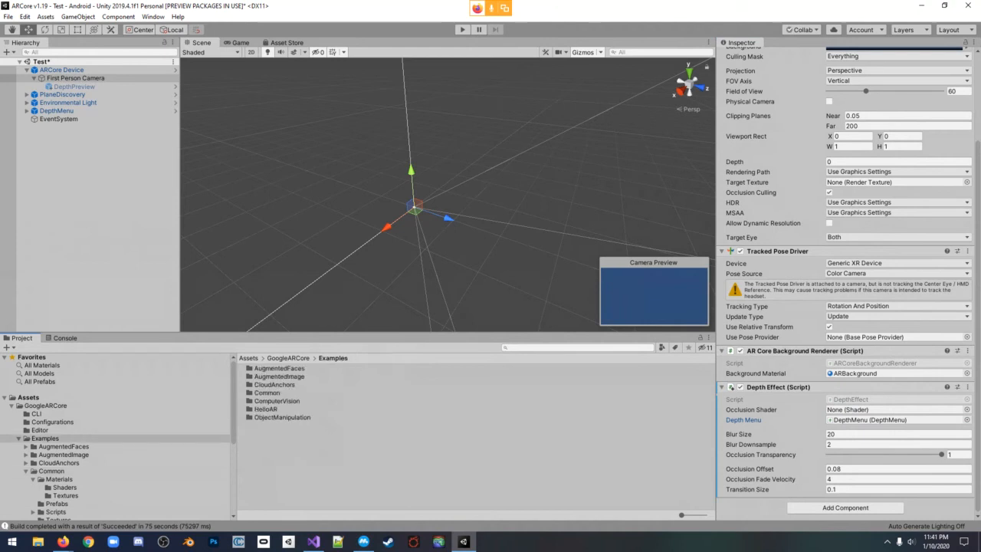
double_click(266, 392)
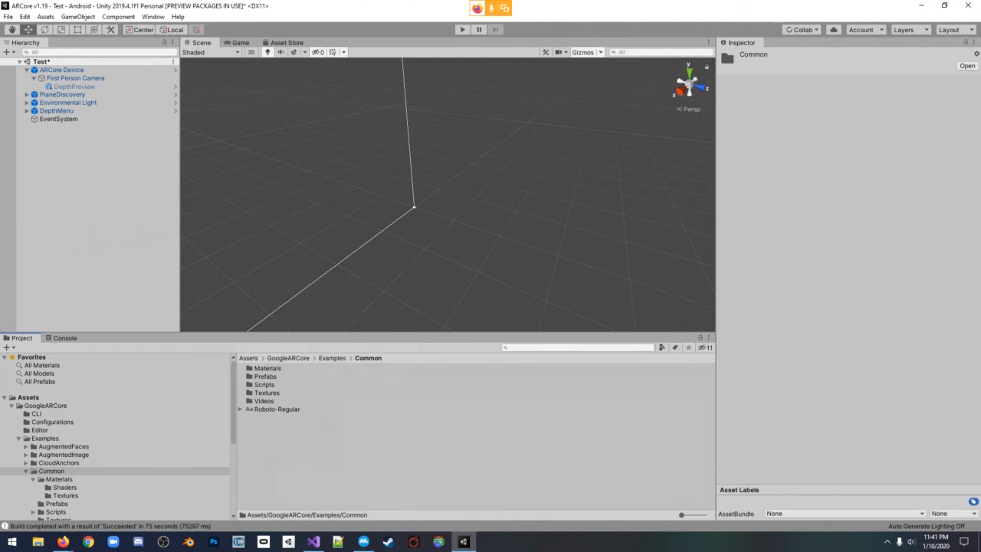
double_click(267, 368)
double_click(266, 368)
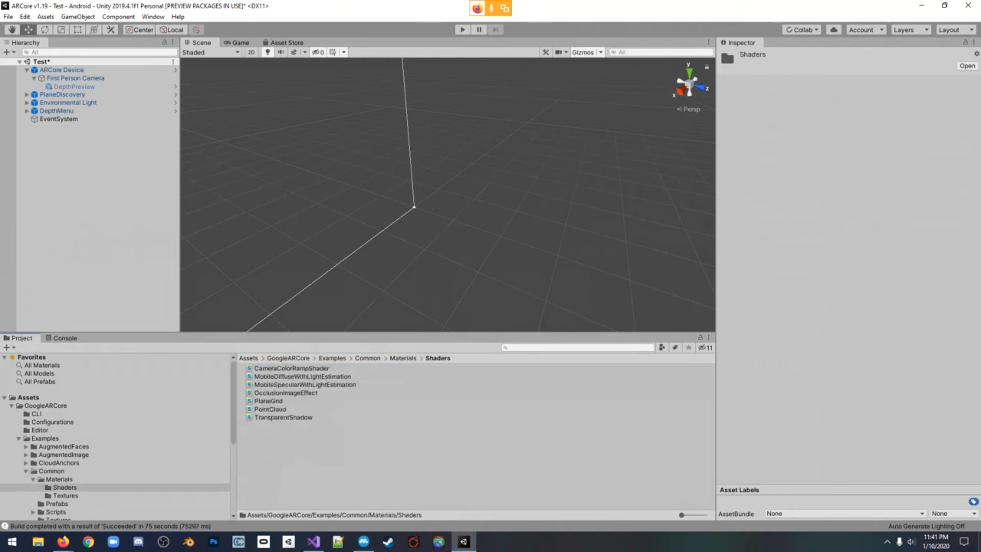
click(285, 393)
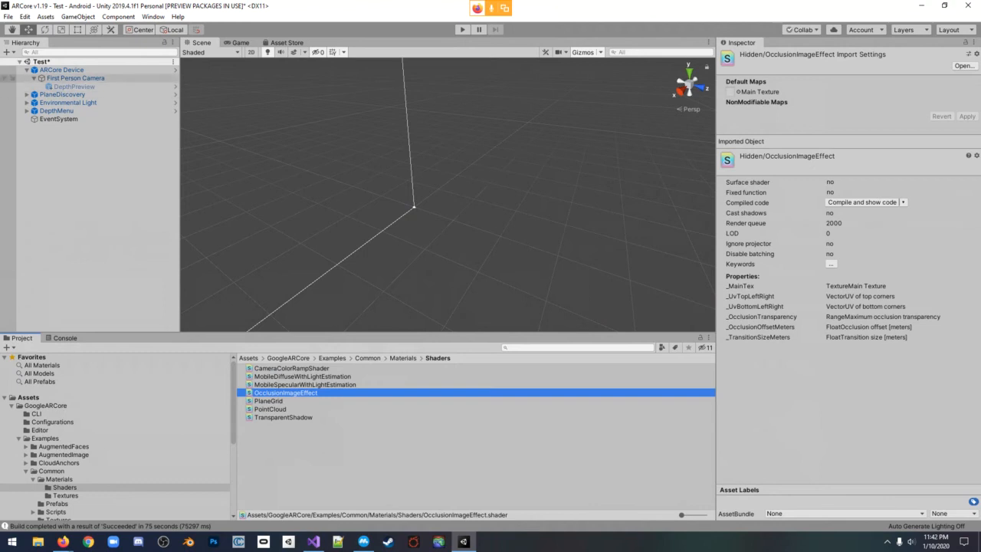
click(75, 78)
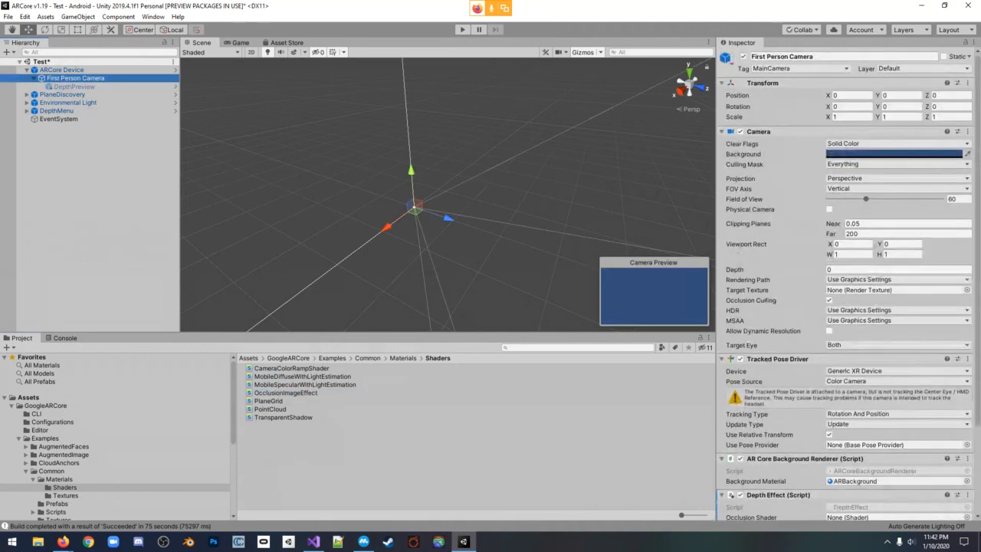
drag(285, 392, 893, 410)
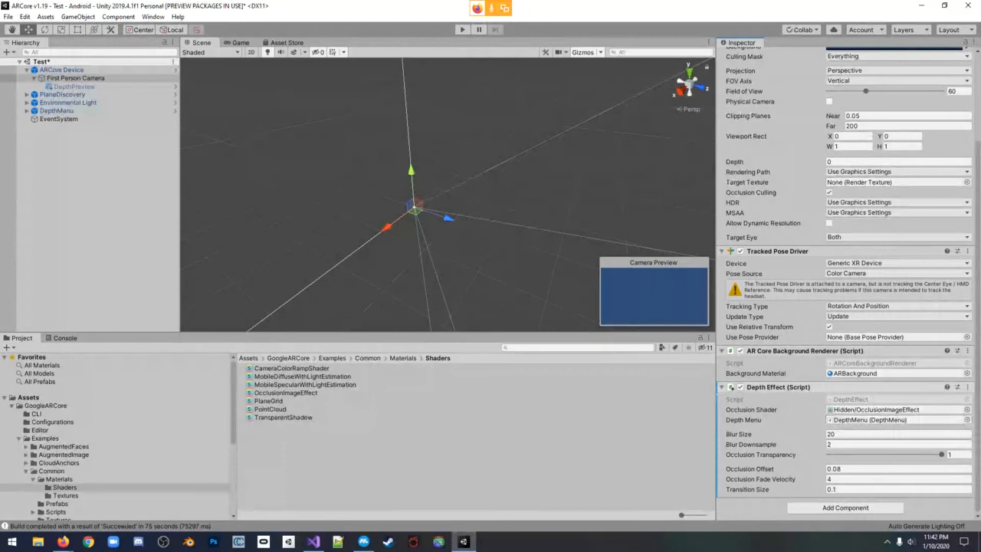
Review the components of First Person Camera, including Depth Effect, and its child DepthPreview object
scroll(847, 284, up, 4)
scroll(847, 283, down, 4)
click(74, 86)
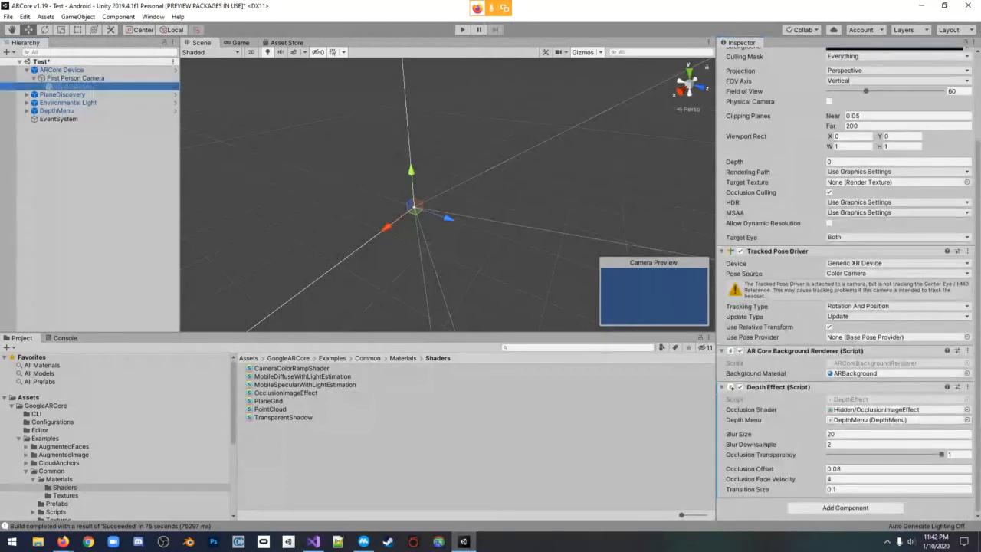
click(61, 70)
click(75, 78)
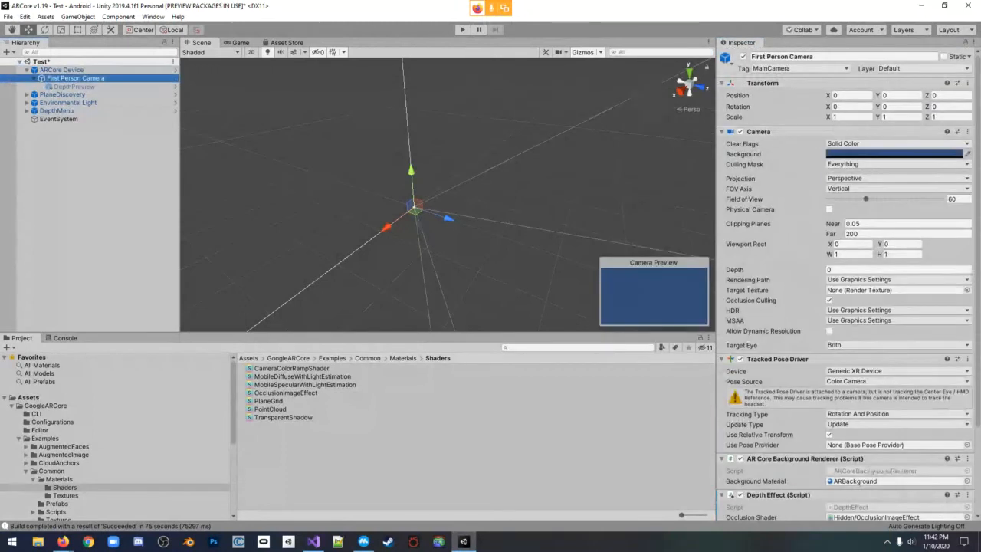
scroll(847, 284, down, 4)
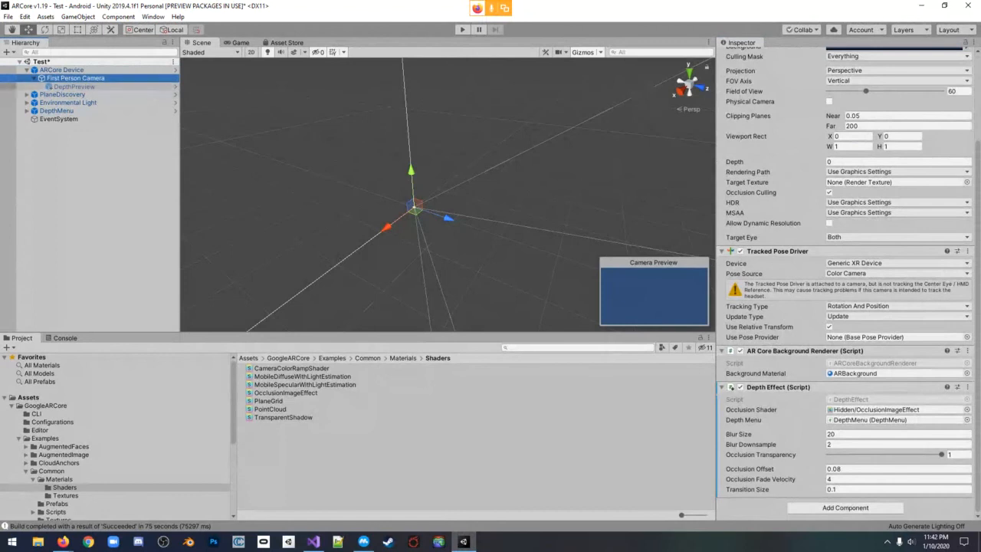
click(74, 87)
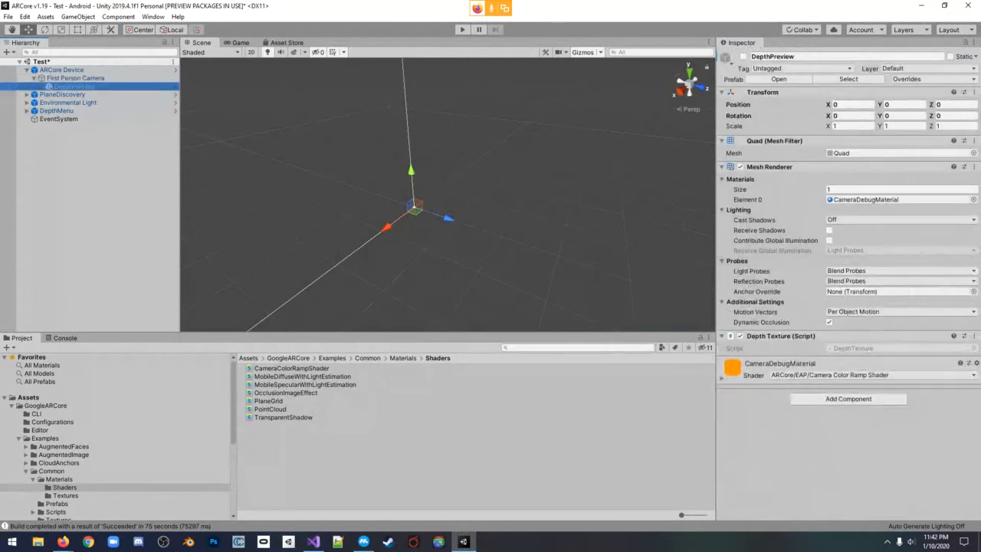
Assign the PlaneDiscovery object to the Plane Discovery Guide reference of the DepthMenu's script
click(56, 110)
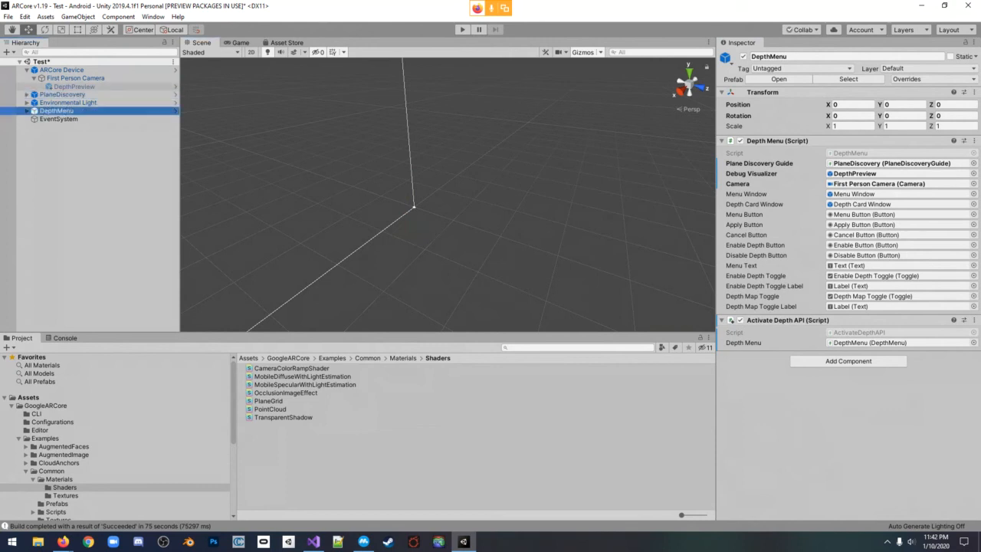
drag(62, 94, 881, 163)
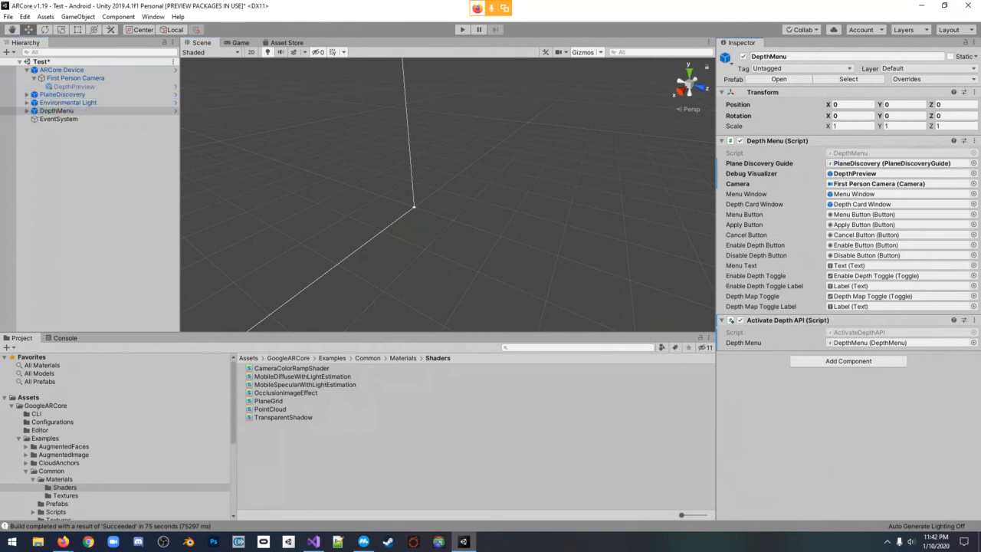
Inspect the PlaneDiscovery object and locate its prefab in the GoogleARCore/Examples/Common/Prefabs folder
click(62, 95)
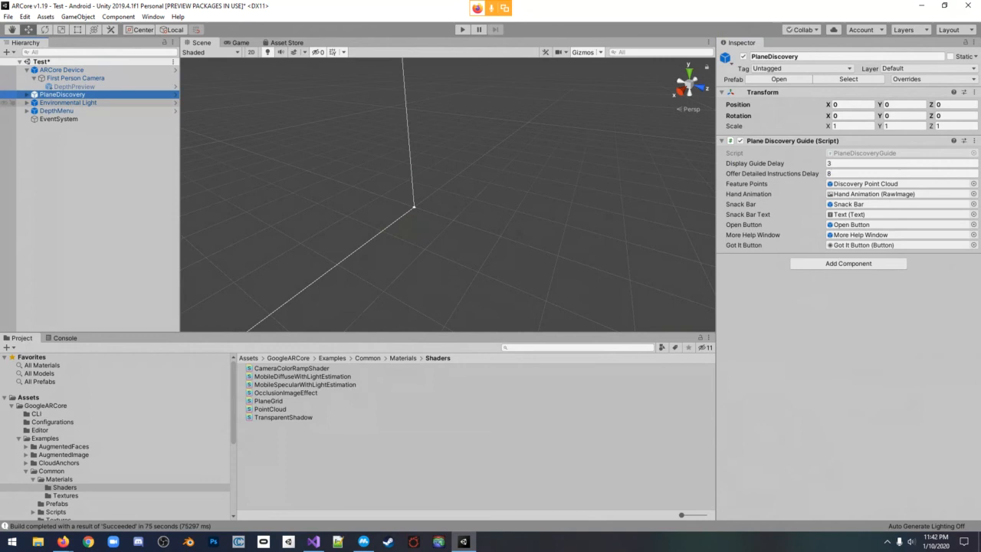
scroll(115, 436, down, 5)
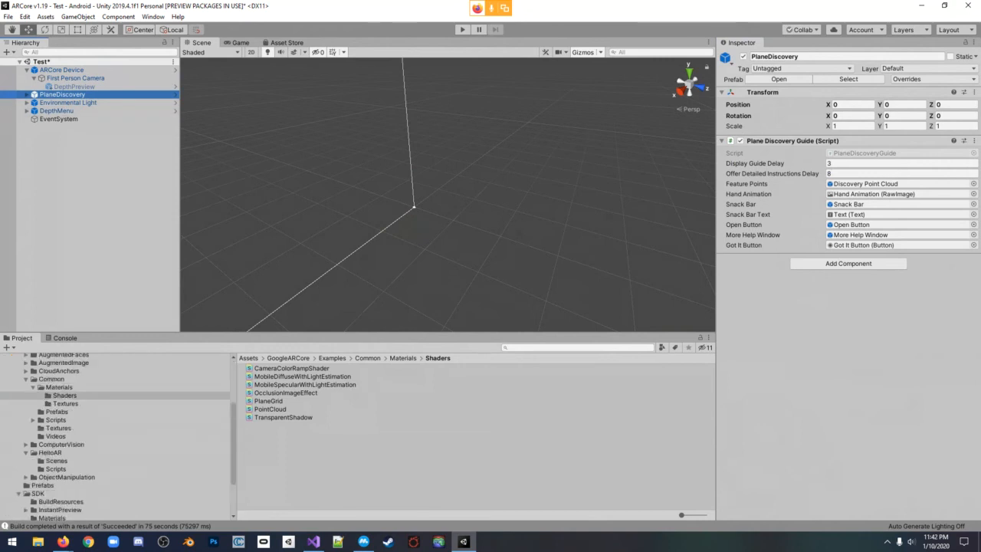
click(56, 411)
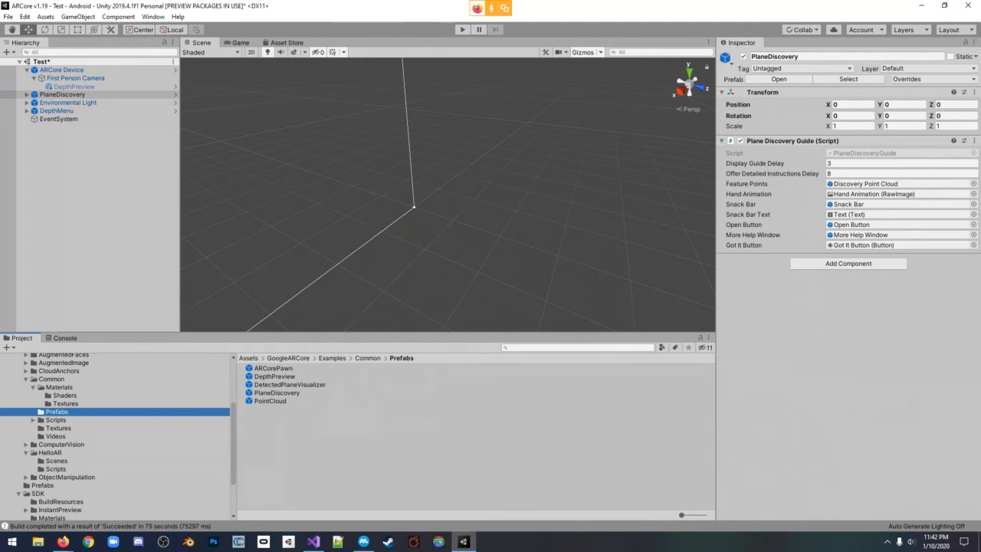
click(276, 393)
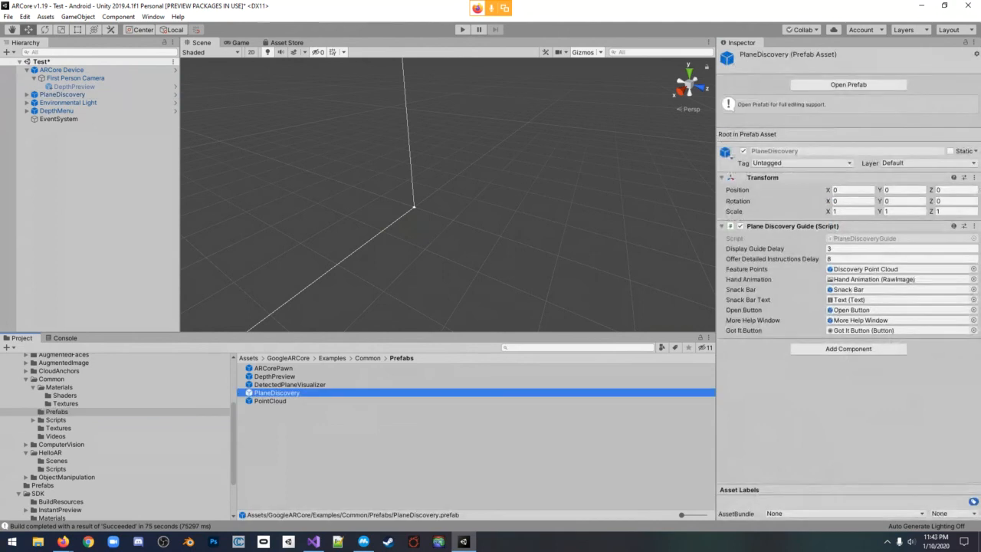
click(75, 87)
click(68, 102)
click(62, 94)
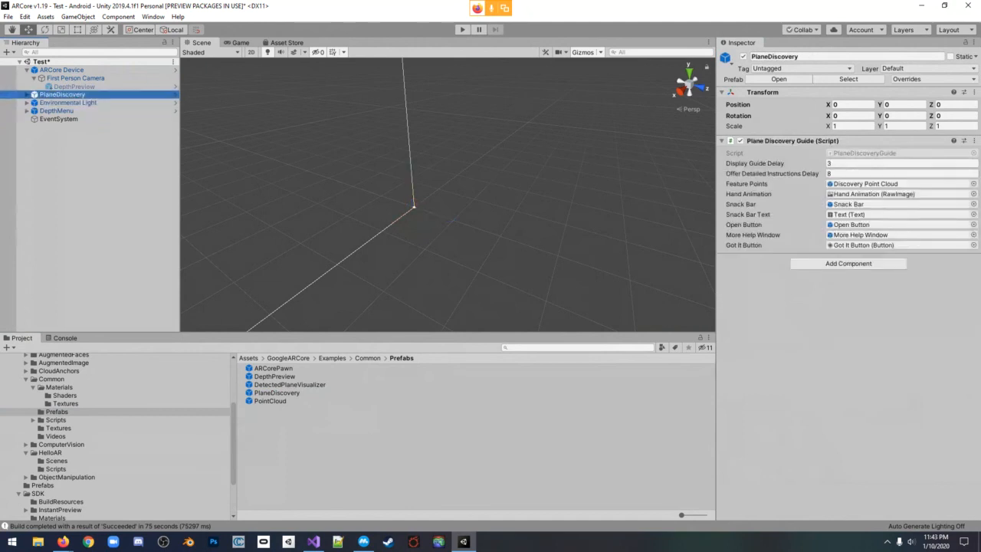
Assign the DepthPreview object to the Debug Visualizer reference of the DepthMenu's script
click(57, 111)
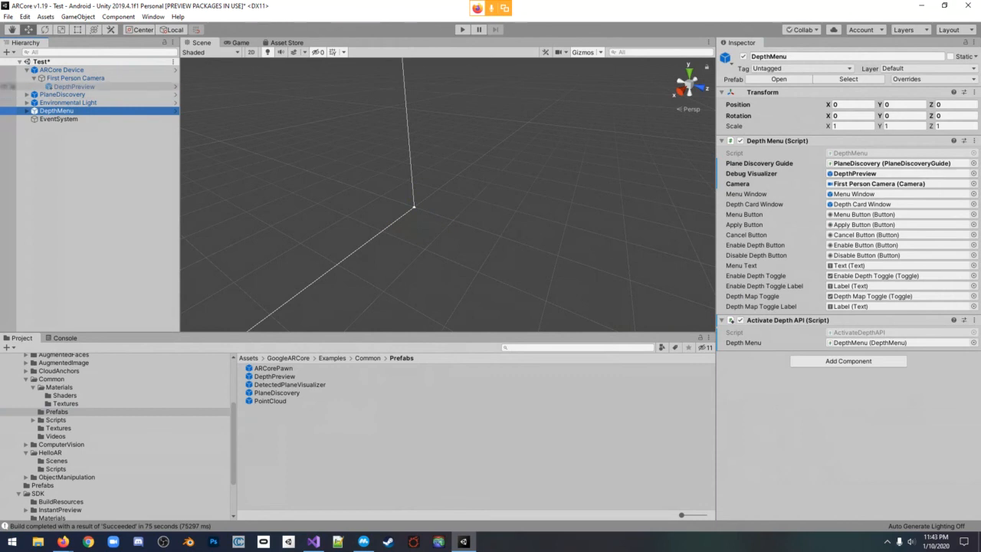
drag(74, 87, 866, 174)
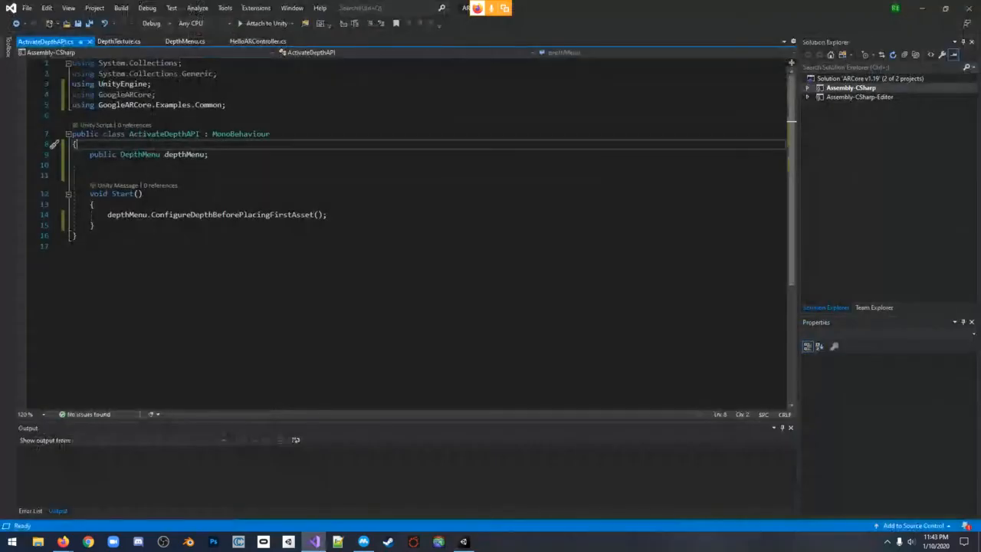
Examine the public DepthMenu variable declared in the ActivateDepthAPI script in Visual Studio
click(90, 175)
double_click(89, 165)
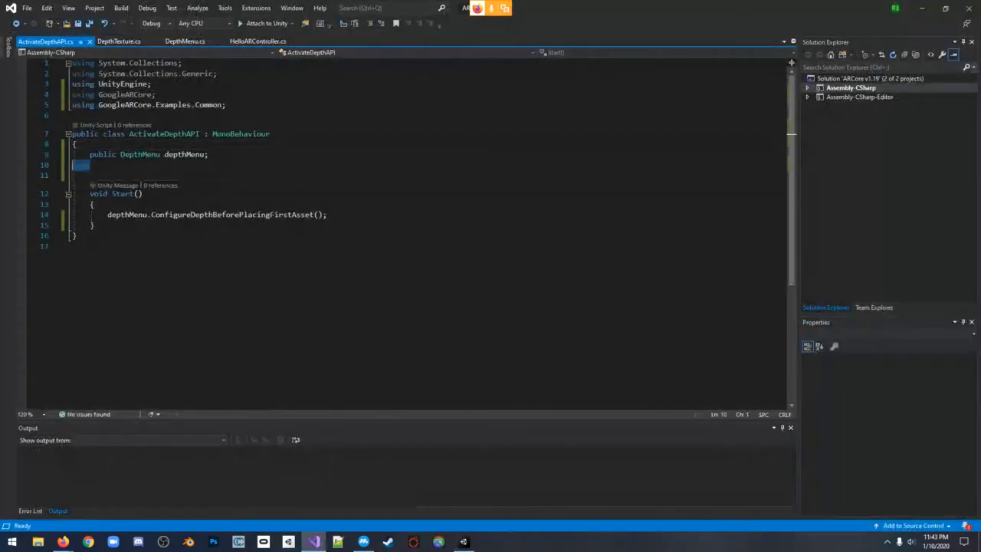
click(90, 165)
click(90, 176)
double_click(86, 176)
click(73, 176)
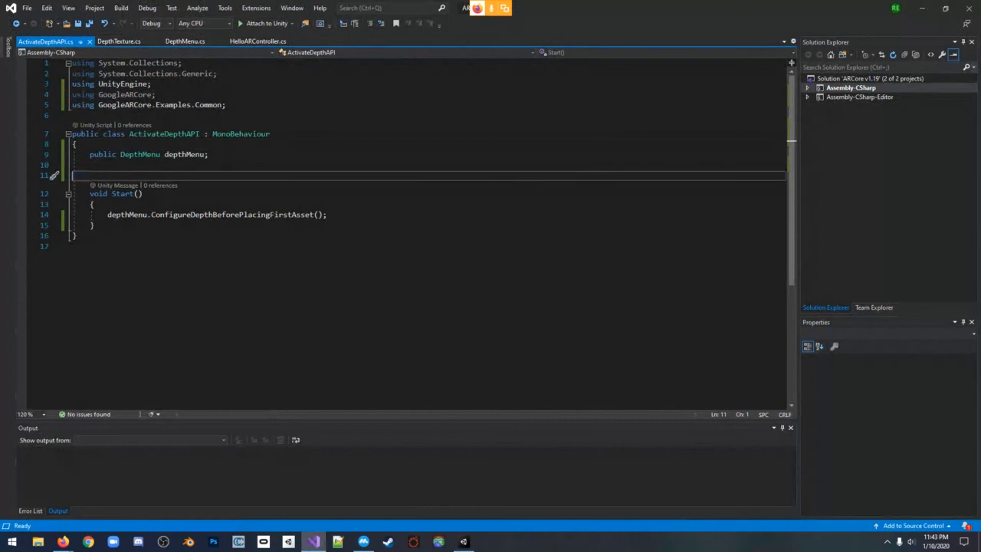
drag(125, 155, 210, 155)
click(83, 154)
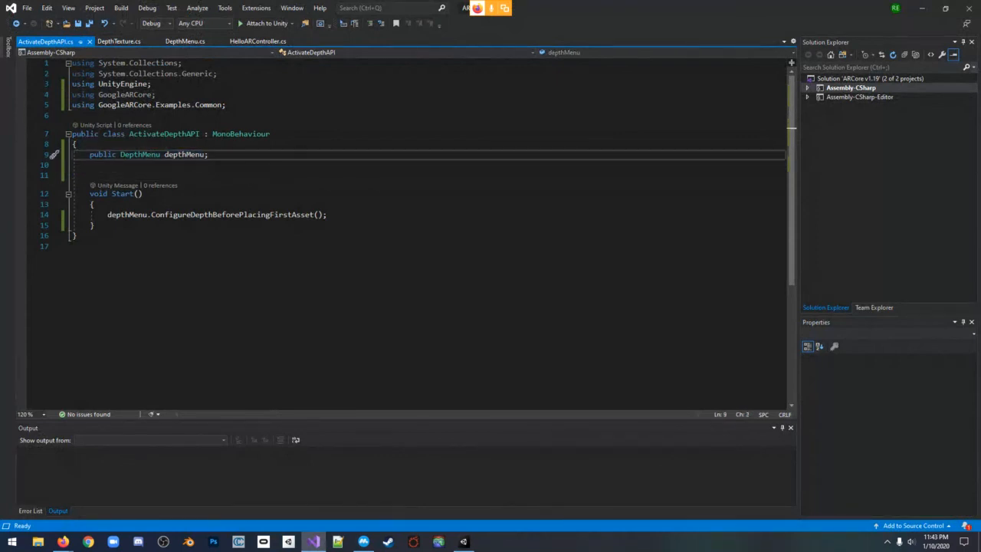
drag(90, 155, 209, 155)
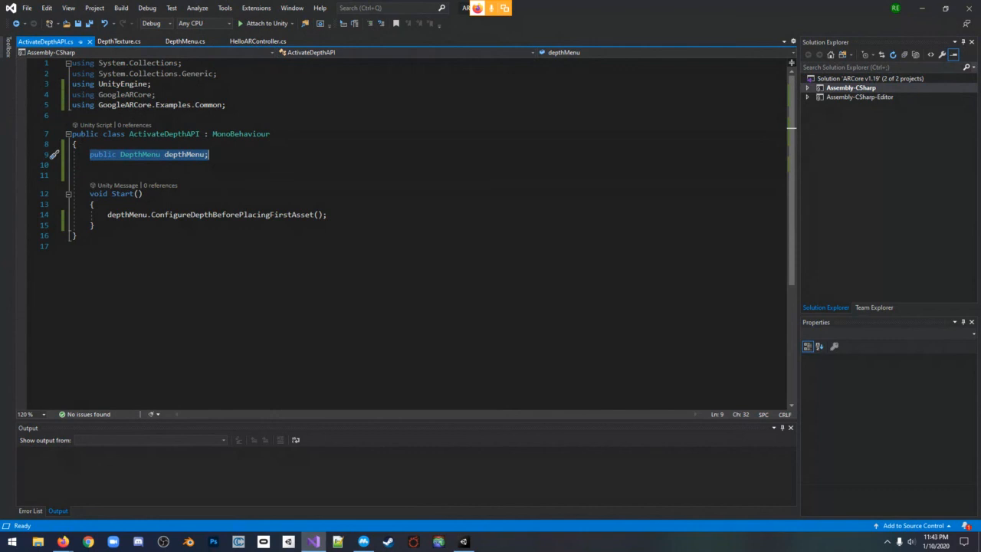
click(209, 155)
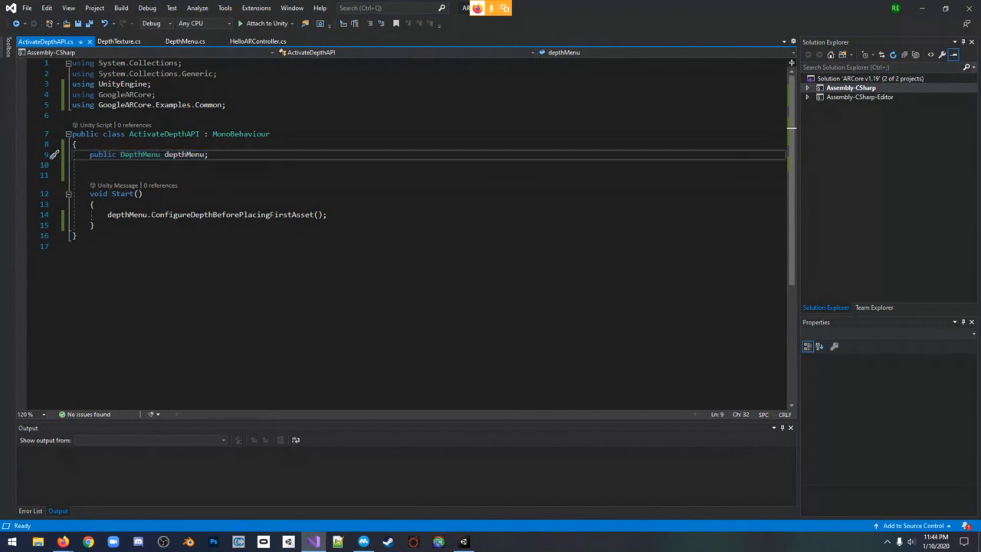
Examine the Start method of the ActivateDepthAPI script and its depthMenu.ConfigureDepthBeforePlacingFirstAsset() call
drag(89, 193, 95, 226)
click(94, 225)
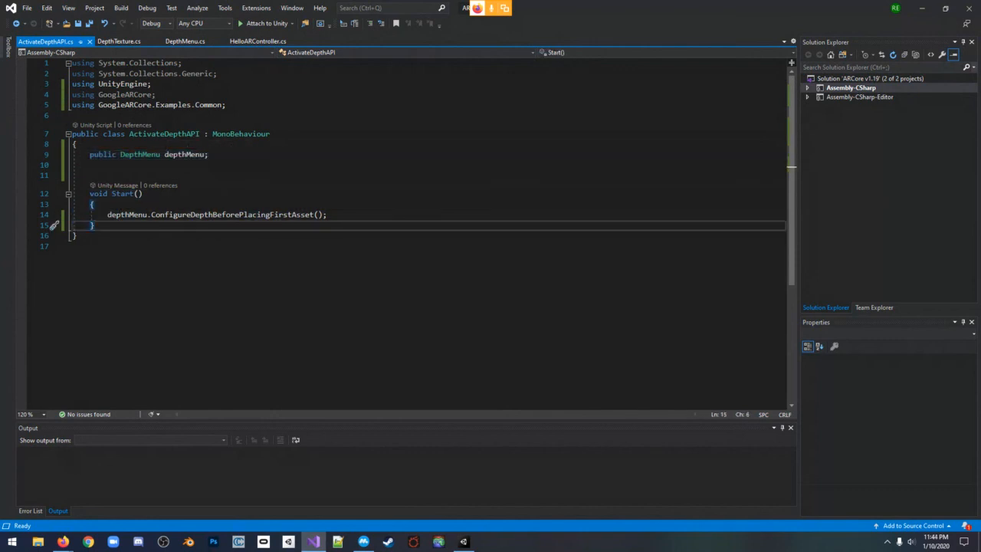
click(112, 215)
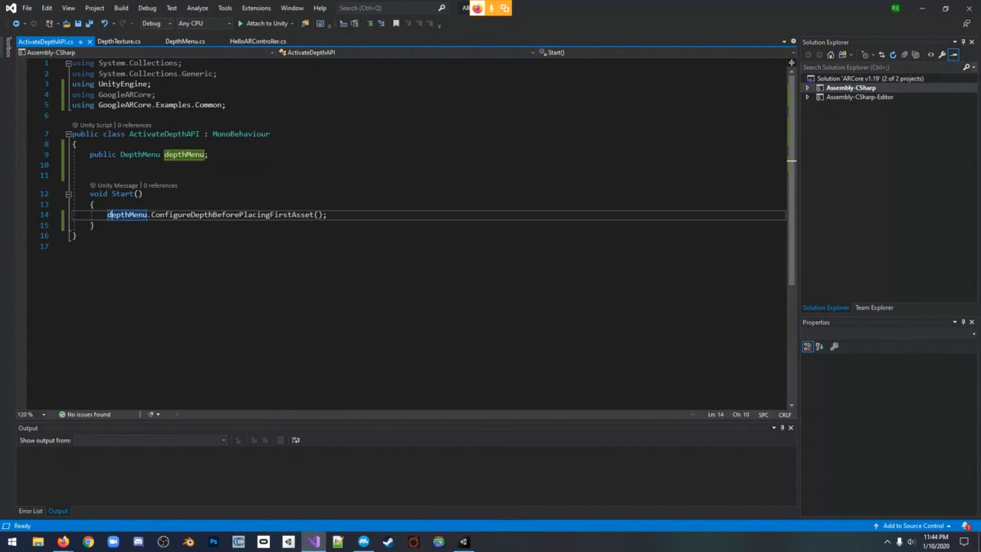
click(152, 215)
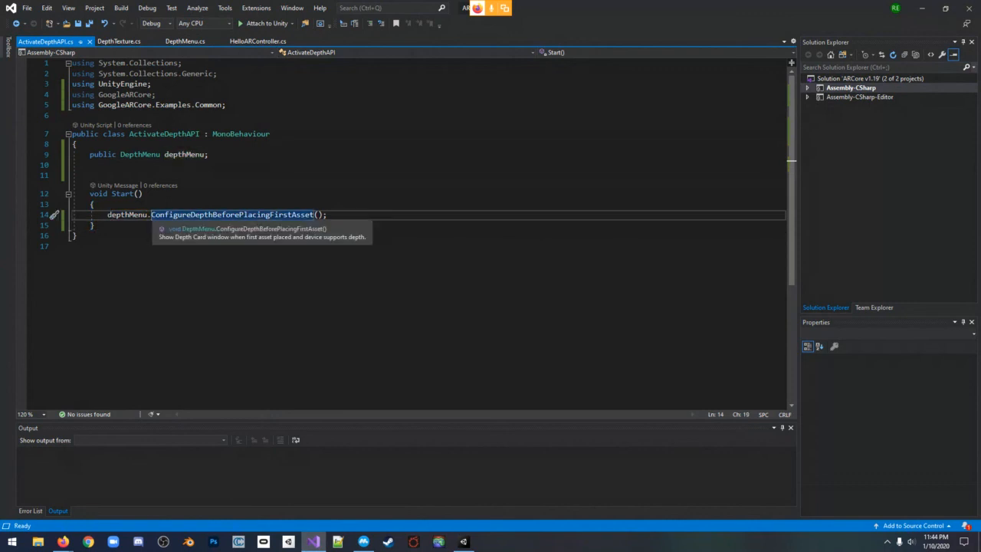
drag(164, 215, 329, 215)
click(329, 216)
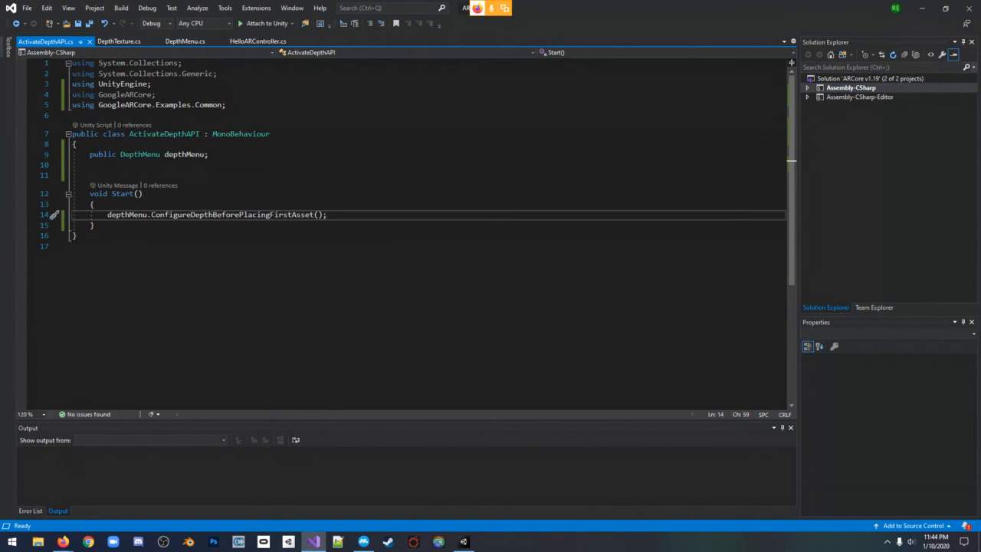
Examine the body of ConfigureDepthBeforePlacingFirstAsset in DepthMenu.cs, including the depth card window activation, and switch back to the Unity editor
click(186, 41)
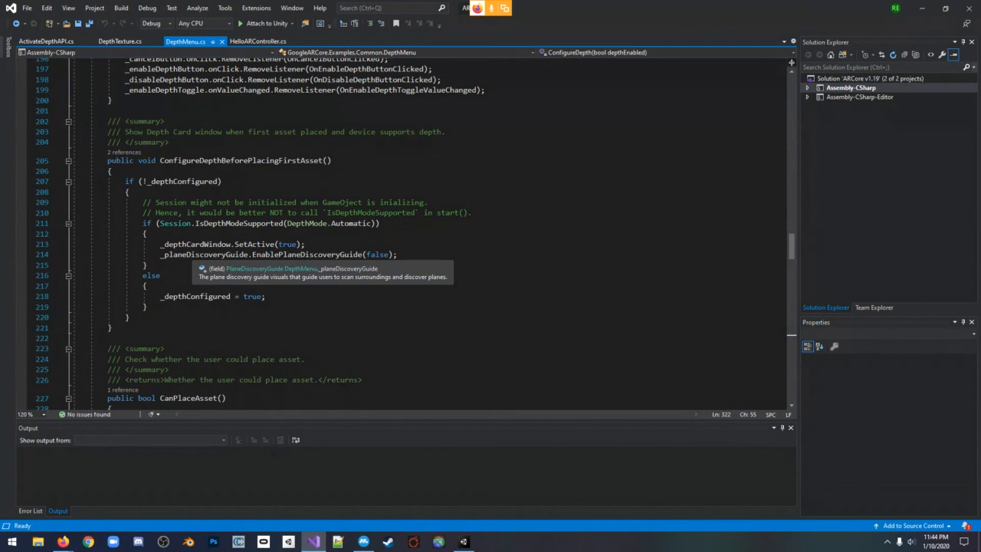
drag(162, 244, 305, 243)
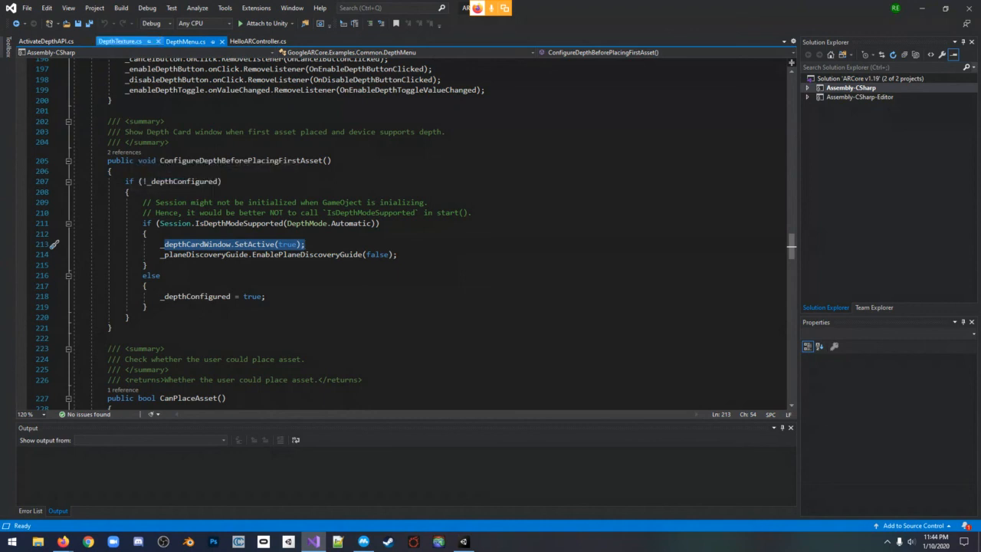
click(120, 41)
click(48, 41)
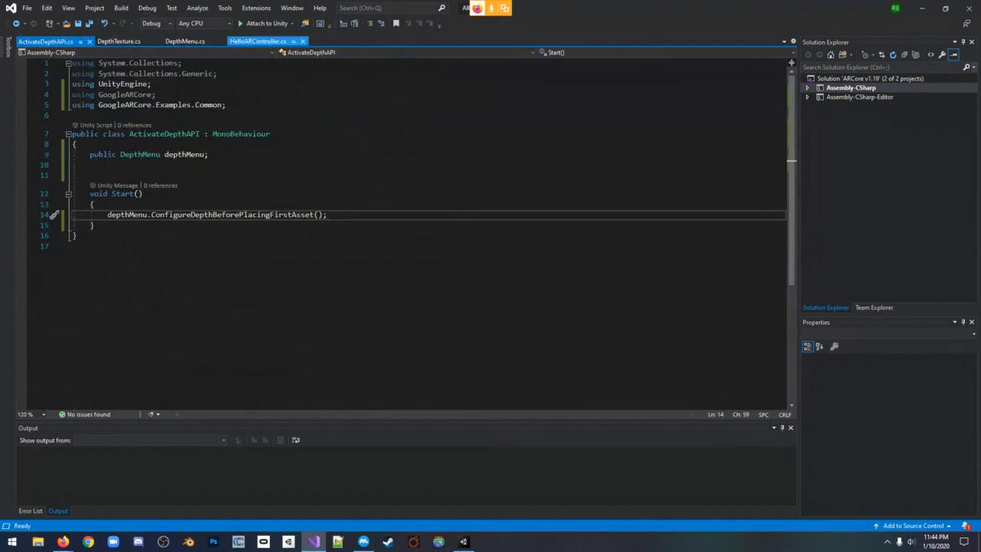
click(257, 41)
click(185, 41)
click(121, 41)
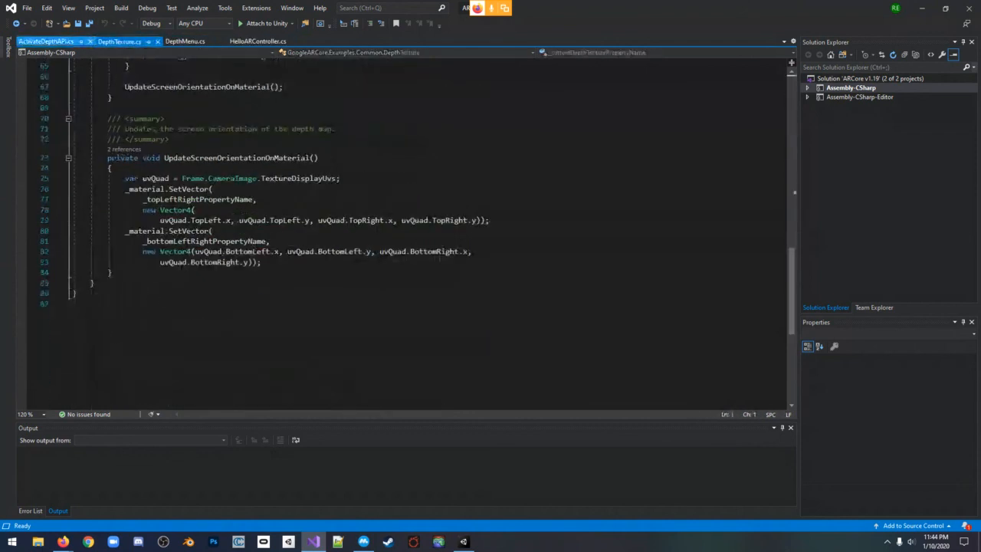
click(46, 41)
click(249, 215)
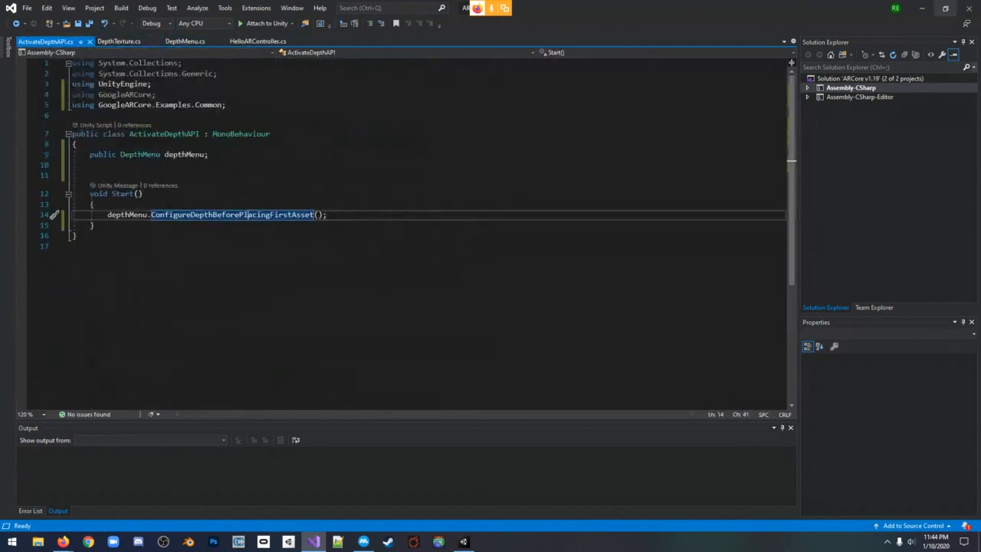
click(922, 9)
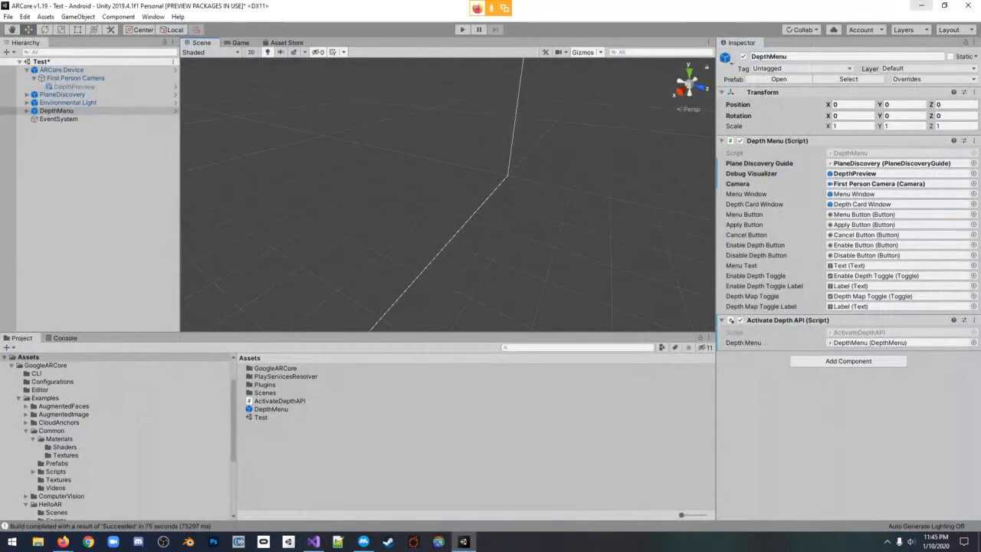
scroll(448, 194, down, 4)
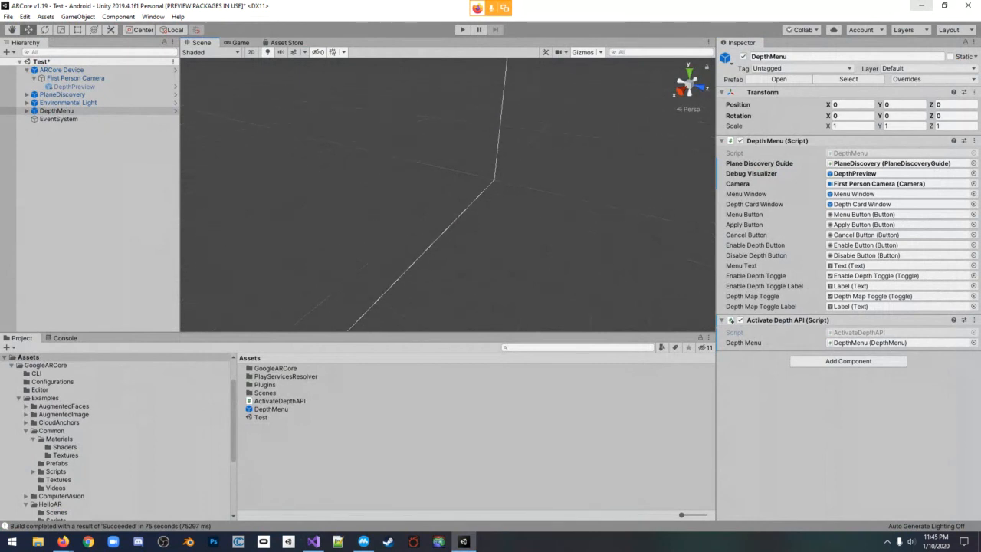
mouse_move(448, 195)
right_down()
mouse_move(360, 184)
mouse_move(448, 194)
right_up()
middle_drag(448, 194, 490, 154)
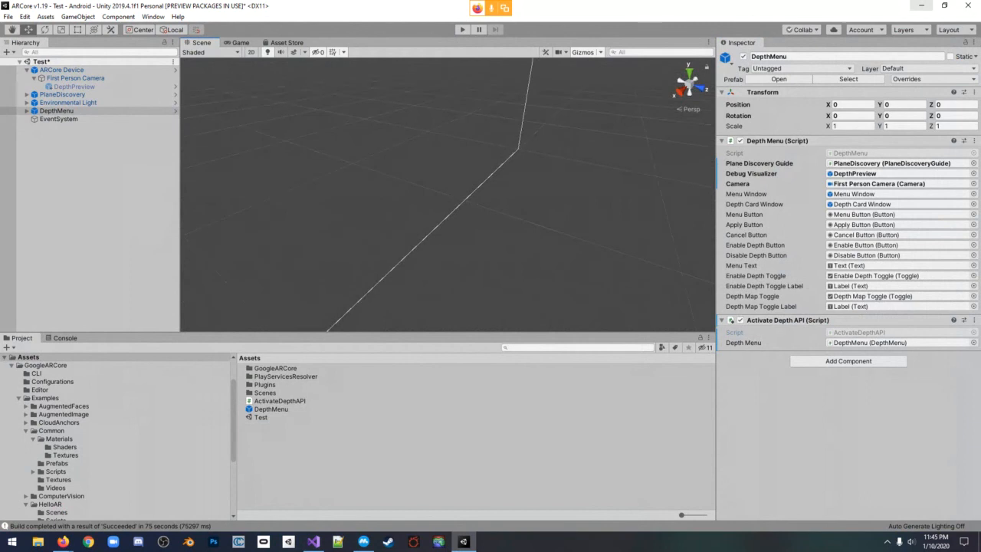
scroll(490, 153, down, 2)
right_drag(491, 153, 505, 107)
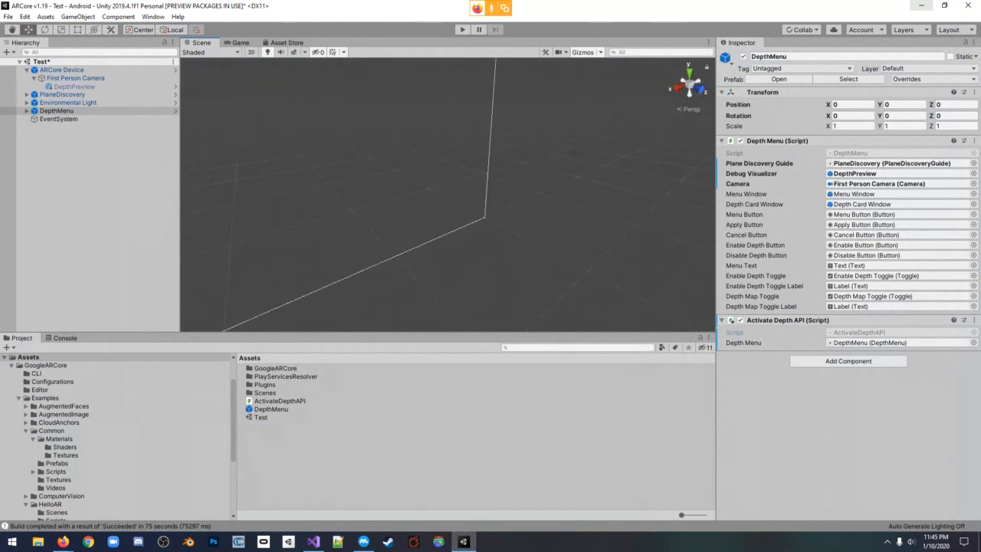
scroll(490, 191, down, 2)
mouse_move(491, 191)
right_down()
mouse_move(257, 192)
mouse_move(574, 196)
mouse_move(483, 188)
right_up()
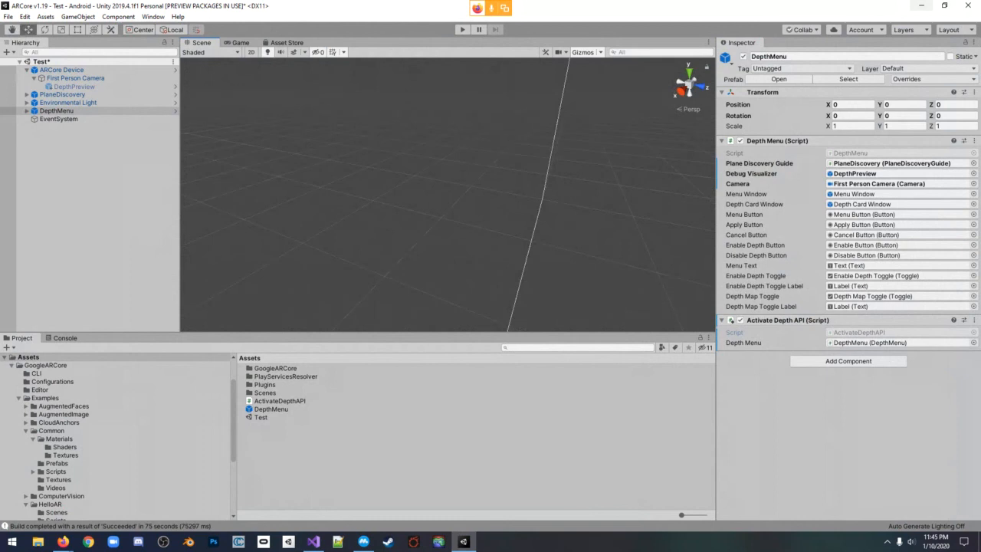